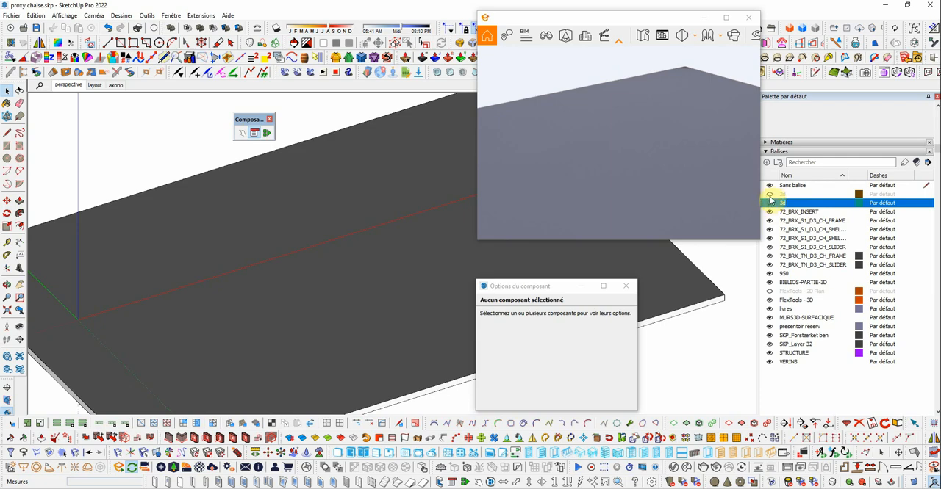
- Make the 2d and 3d tags visible
left_click(769, 196)
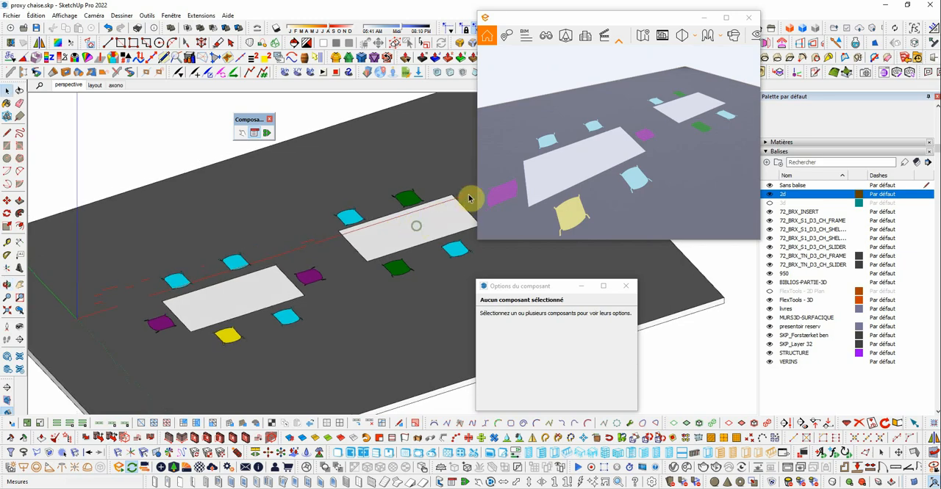
middle_click_drag(470, 199, 401, 208)
scroll(400, 208, "up", 2)
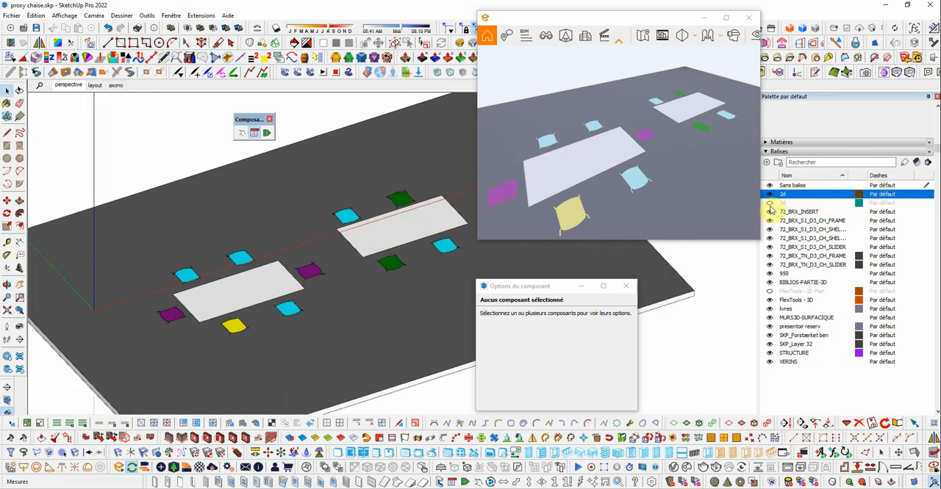
left_click(769, 204)
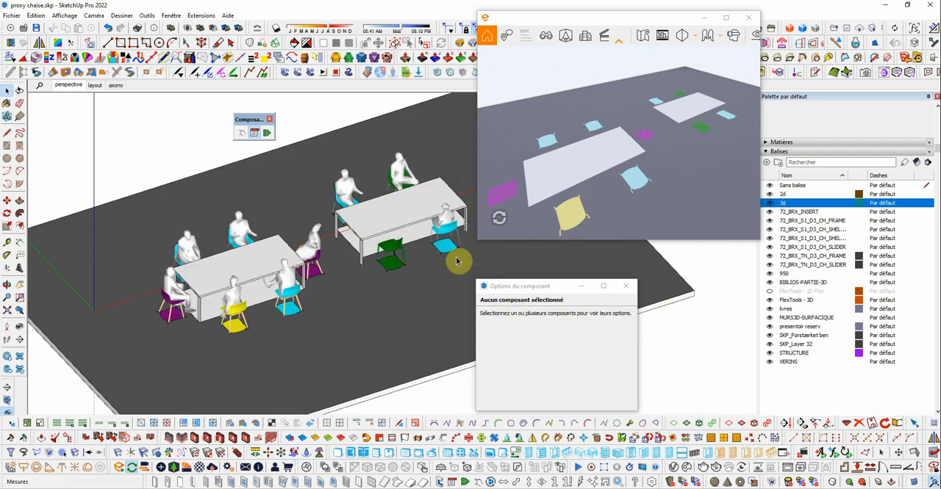
- Select both tables with all their chairs and redraw the selected component instances, letting the long operation continue
middle_click_drag(682, 134, 705, 129)
scroll(681, 131, "down", 2)
scroll(681, 131, "down", 2)
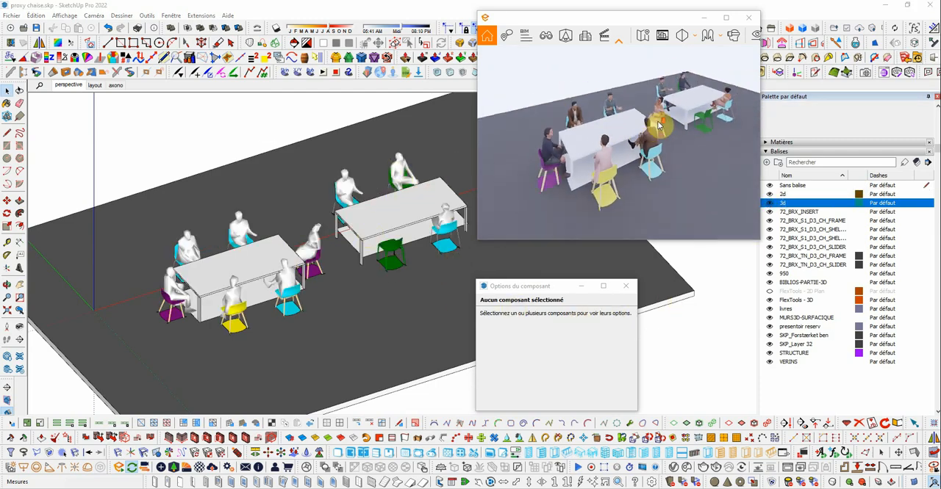
scroll(681, 131, "down", 2)
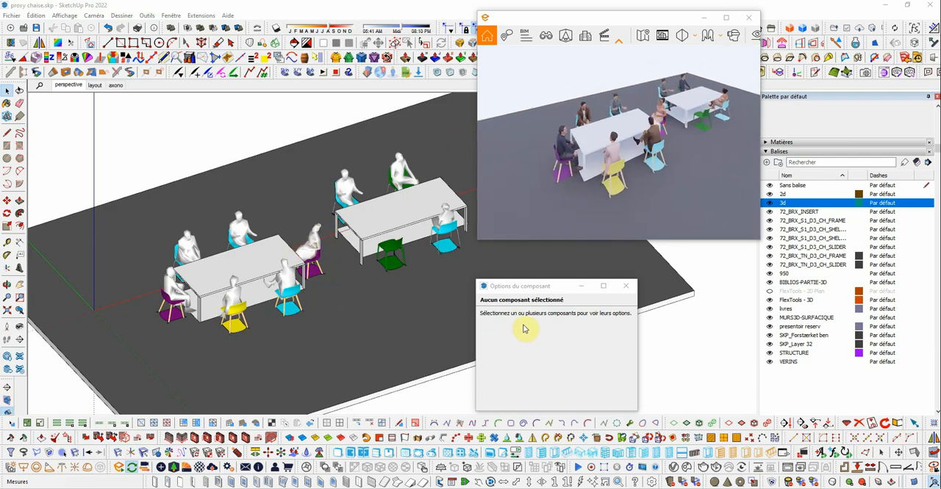
scroll(216, 250, "down", 2)
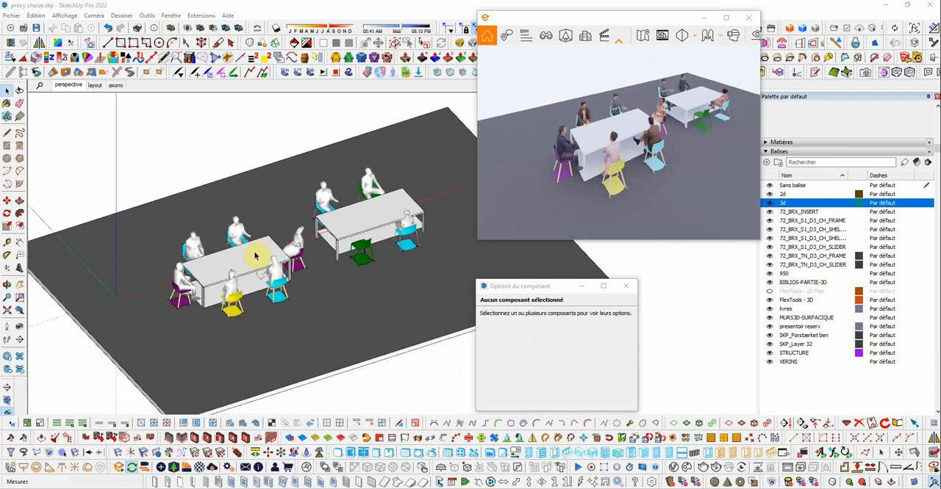
scroll(206, 216, "down", 2)
scroll(210, 216, "down", 2)
mouse_move(133, 132)
left_mouse_down()
mouse_move(405, 321)
mouse_move(431, 318)
left_mouse_up()
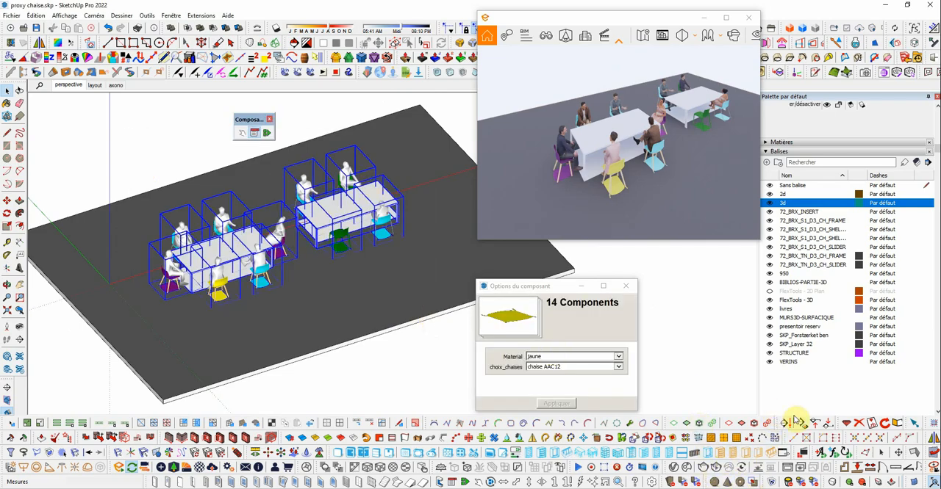
left_click(844, 453)
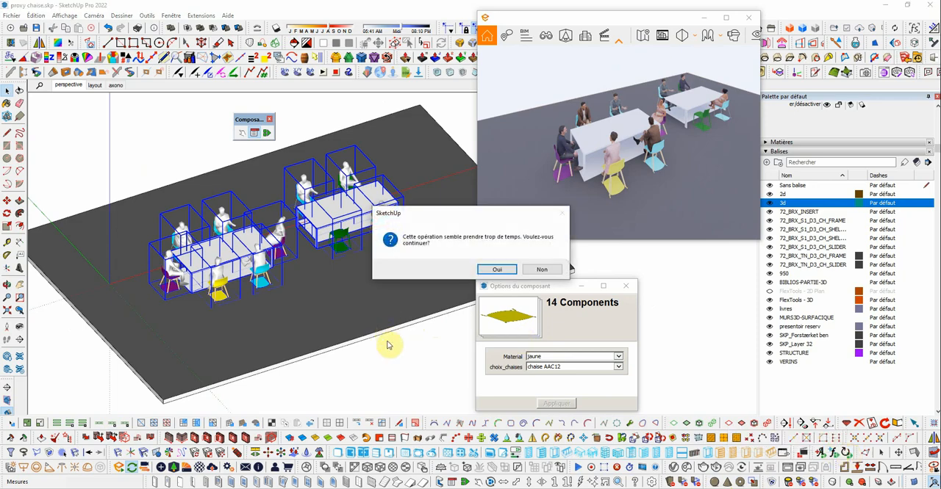
left_click(497, 270)
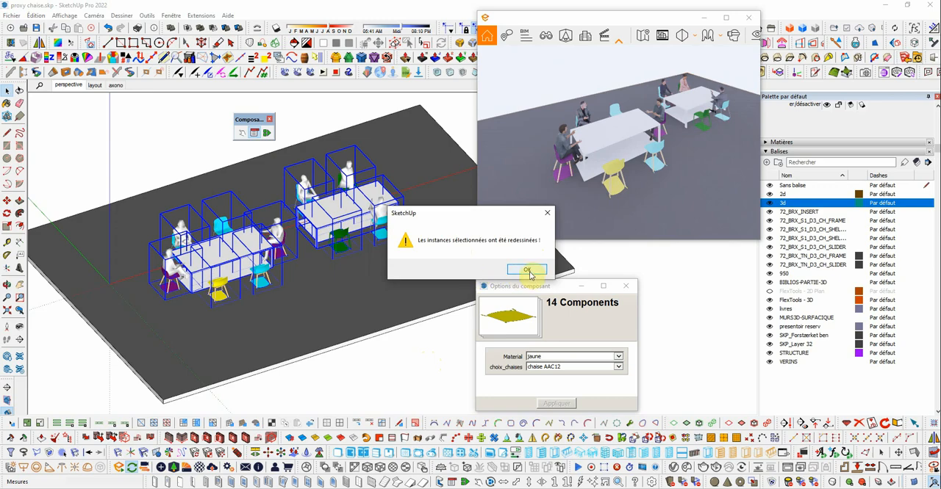
left_click(529, 270)
left_click(706, 321)
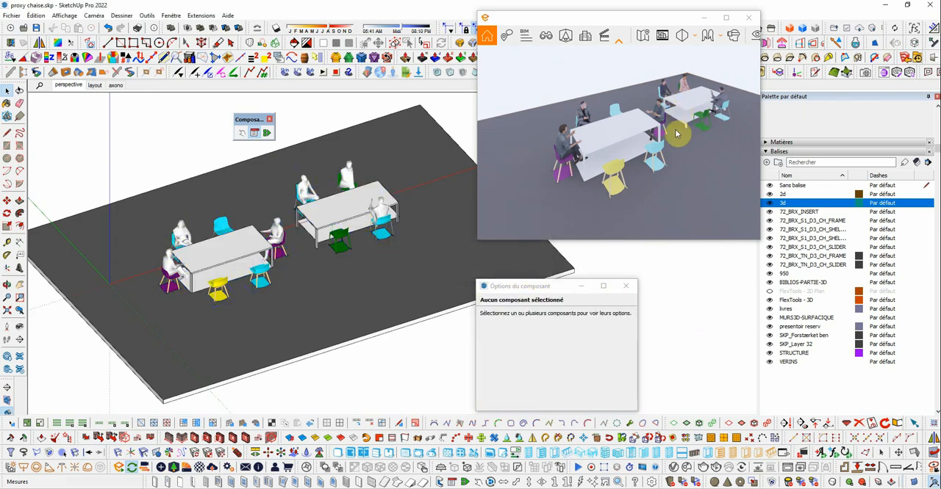
- Hide the 2d tag so that only the 3D furniture and people are shown
left_click_drag(677, 129, 685, 103)
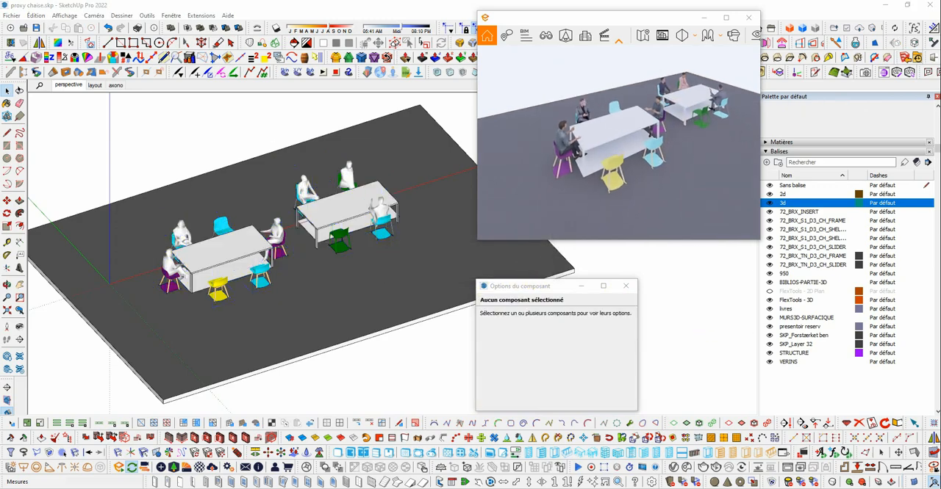
scroll(688, 98, "up", 1)
right_click_drag(701, 81, 720, 115)
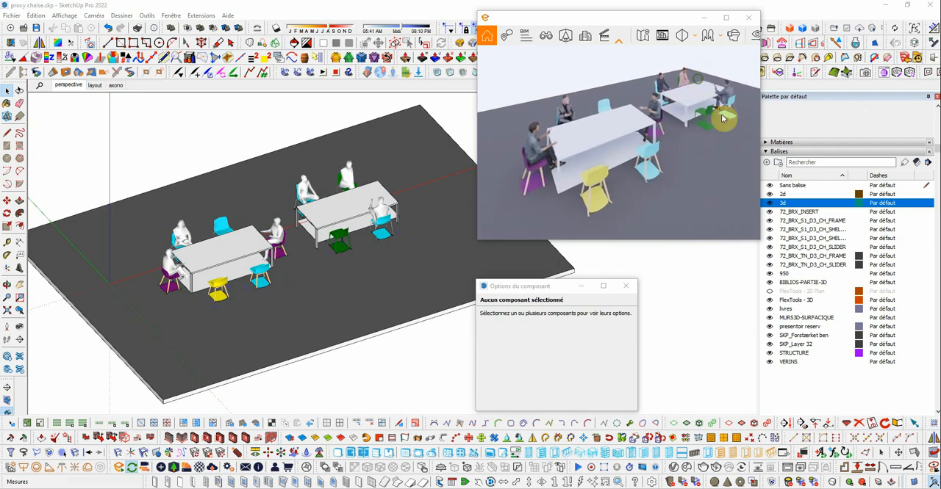
left_click(769, 195)
scroll(635, 108, "up", 2)
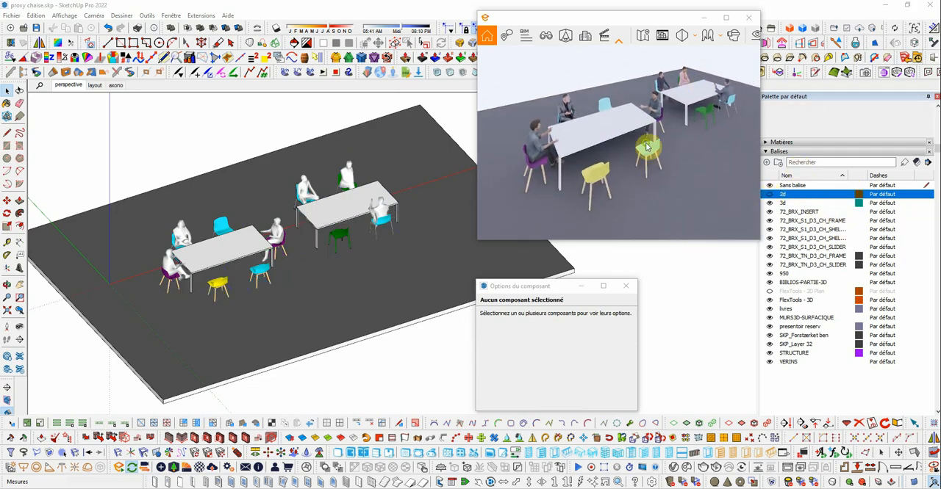
scroll(635, 108, "down", 2)
- Set the empty green chair at the far table to the chaise AAC12 model and apply it
left_click(344, 189)
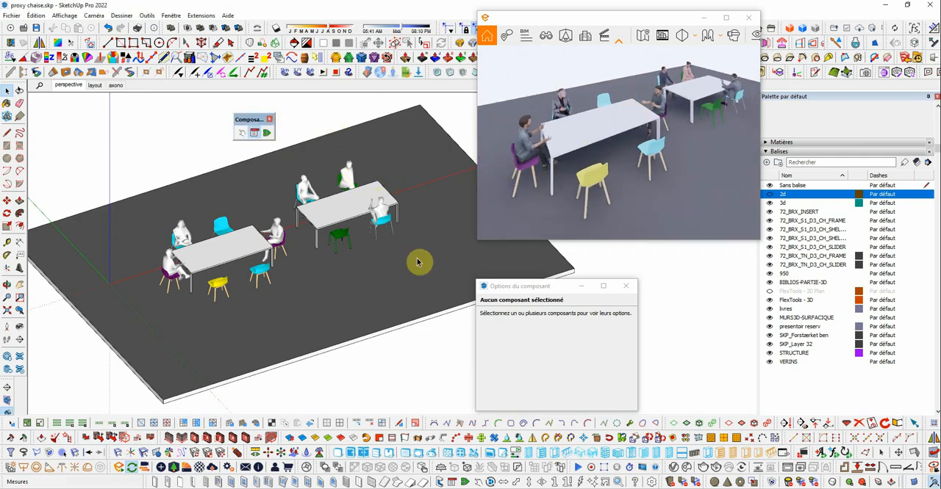
left_click(340, 242)
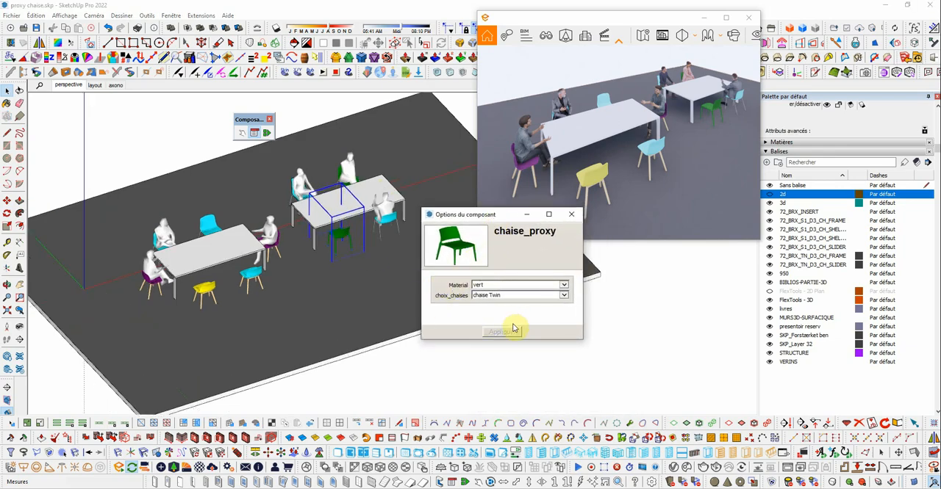
left_click_drag(536, 341, 542, 388)
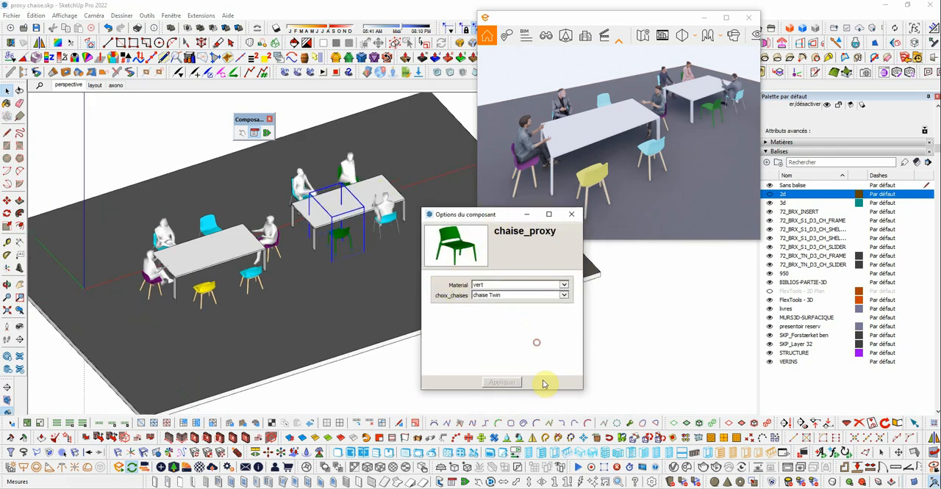
left_click(565, 295)
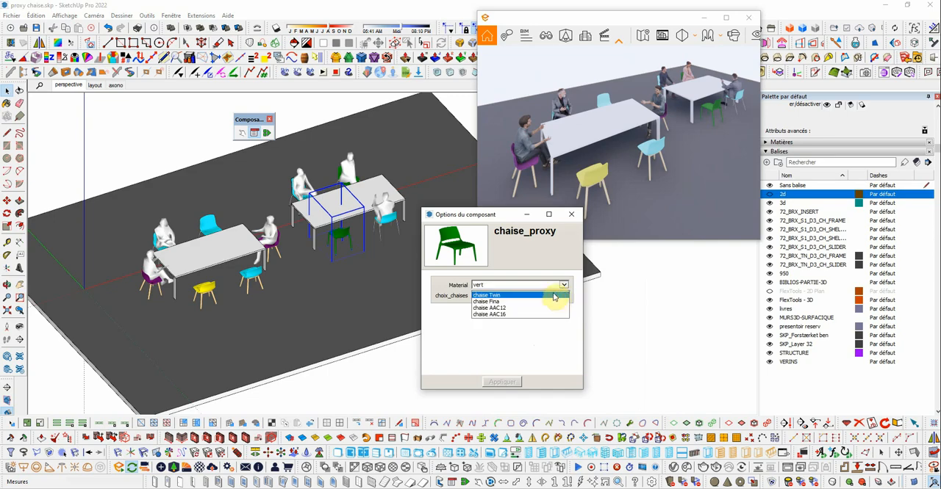
left_click(483, 308)
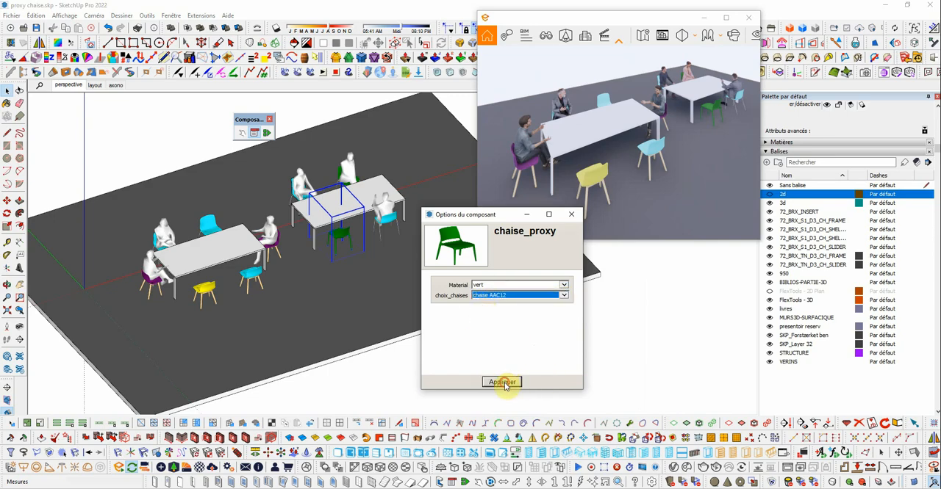
scroll(355, 228, "up", 6)
middle_click_drag(337, 232, 428, 201)
middle_click_drag(314, 241, 316, 205)
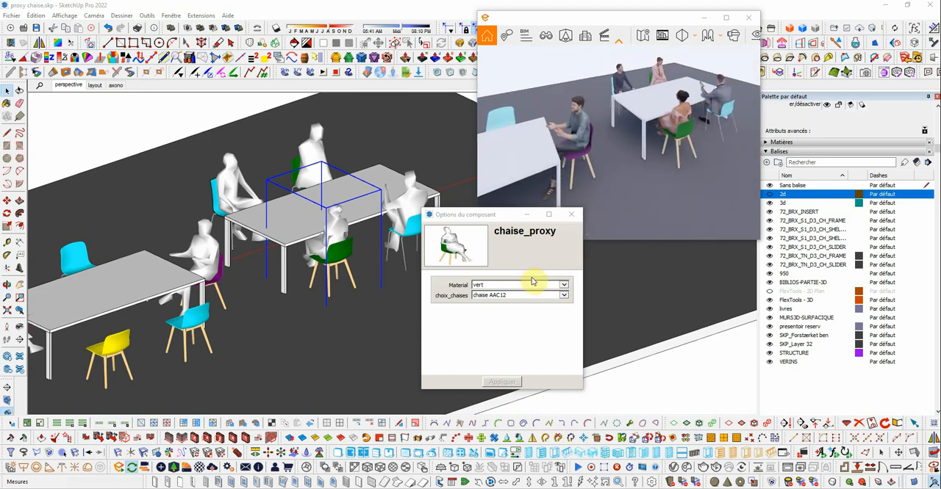
- Switch the selected green chair's model to chaise AAC16 and apply it
left_click(563, 296)
left_click(548, 301)
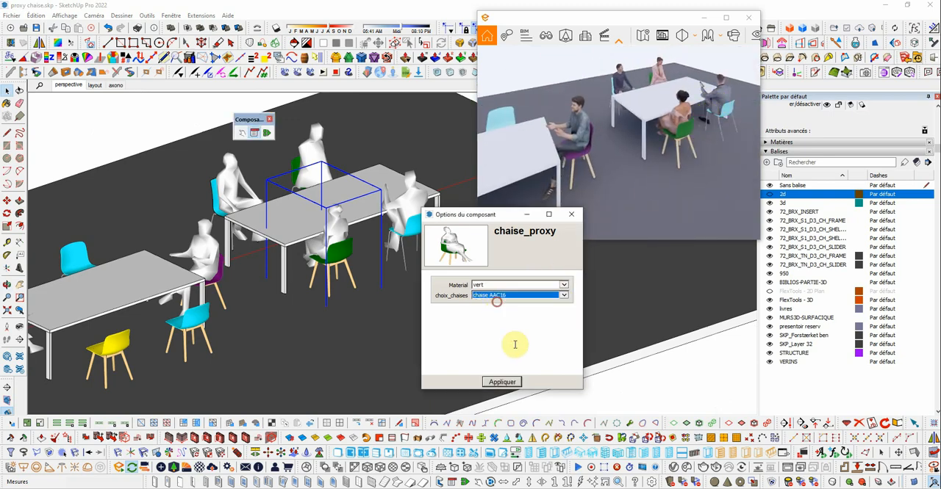
left_click(503, 383)
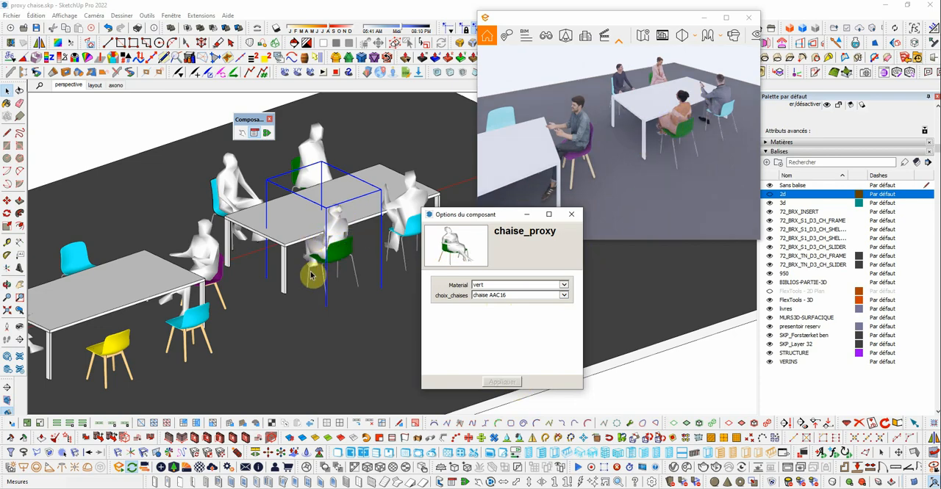
- Redraw the near-side green chair at the far table to swap its seated person
left_click(670, 387)
left_click(335, 230)
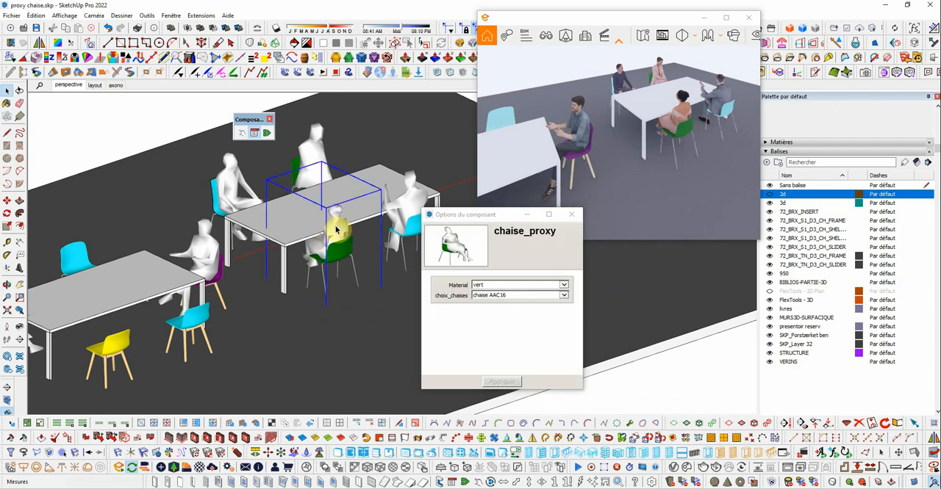
scroll(341, 228, "up", 1)
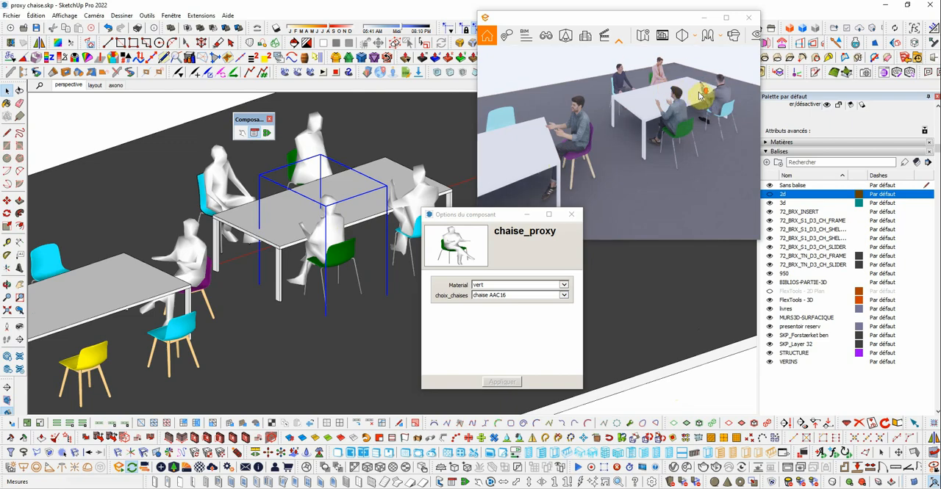
scroll(699, 96, "up", 3)
left_click_drag(726, 77, 747, 68)
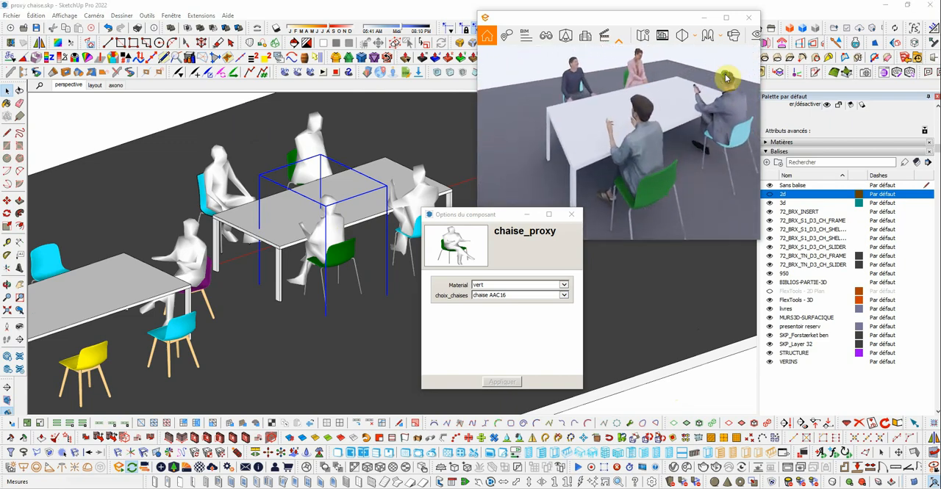
scroll(725, 78, "down", 1)
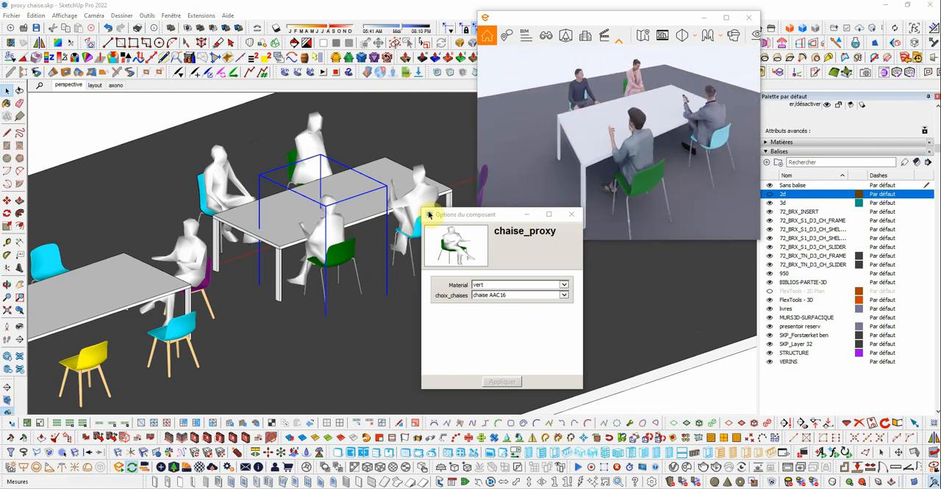
- Swap the seated people on the far table's two cyan chairs and its near-side green chair
left_click(424, 193)
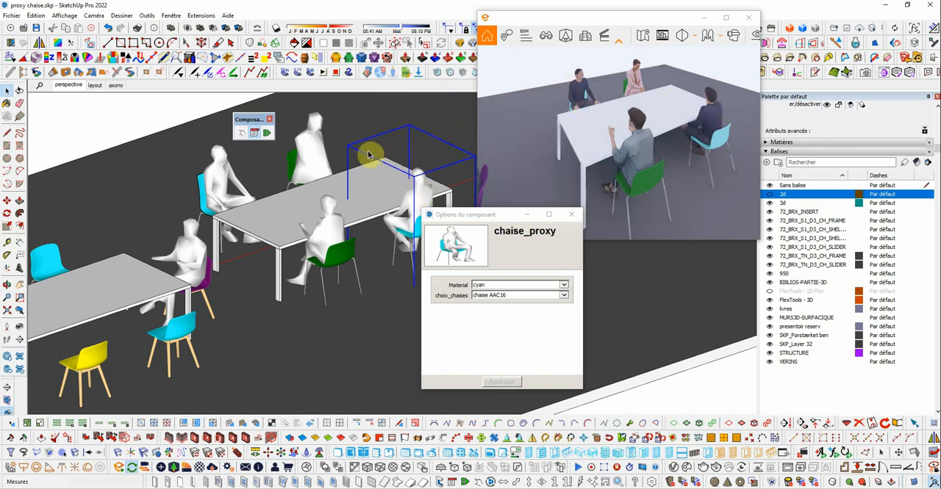
left_click(223, 167)
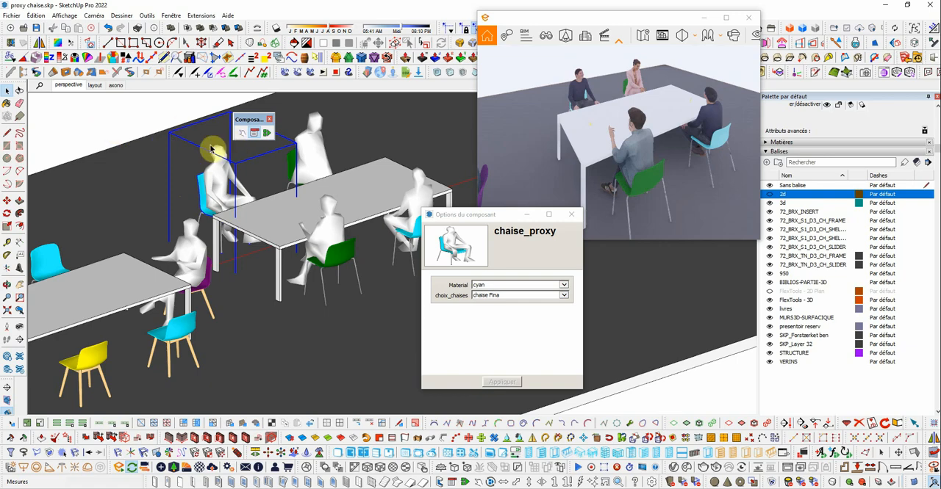
left_click(160, 163)
scroll(598, 95, "down", 2)
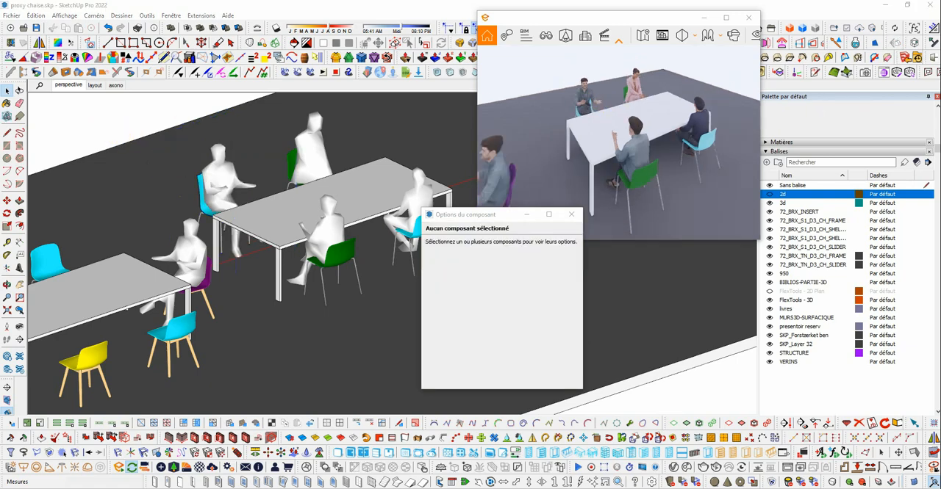
left_click(330, 211)
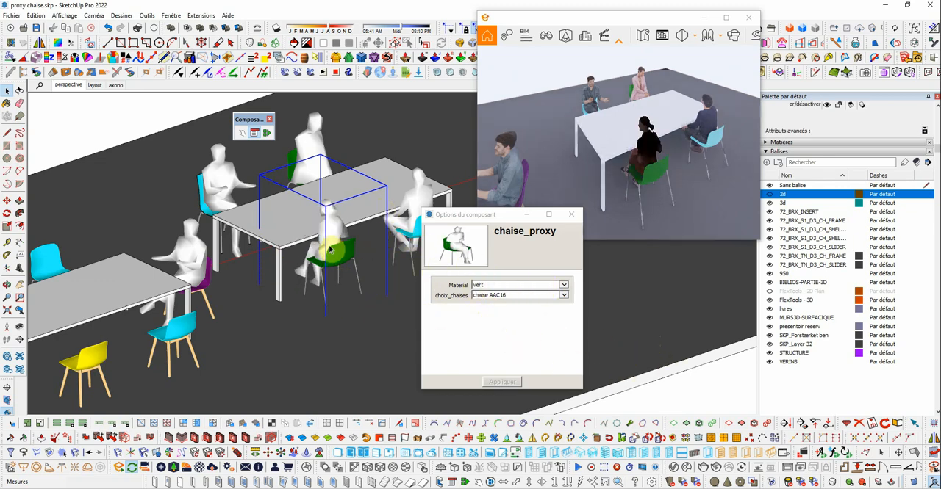
scroll(692, 185, "down", 5)
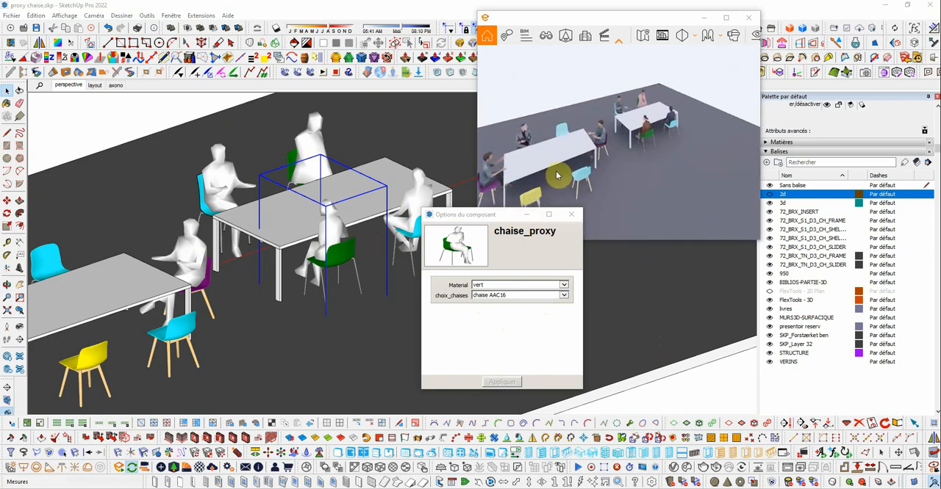
- Set the material of the empty cyan chair on the near side of the near table to noir and apply it
scroll(167, 362, "up", 2)
scroll(167, 362, "up", 3)
left_click(235, 263)
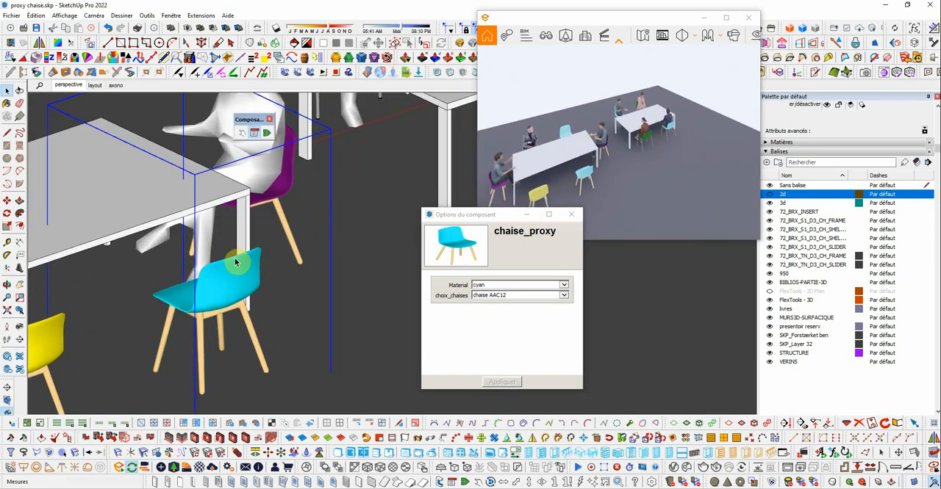
left_click(566, 286)
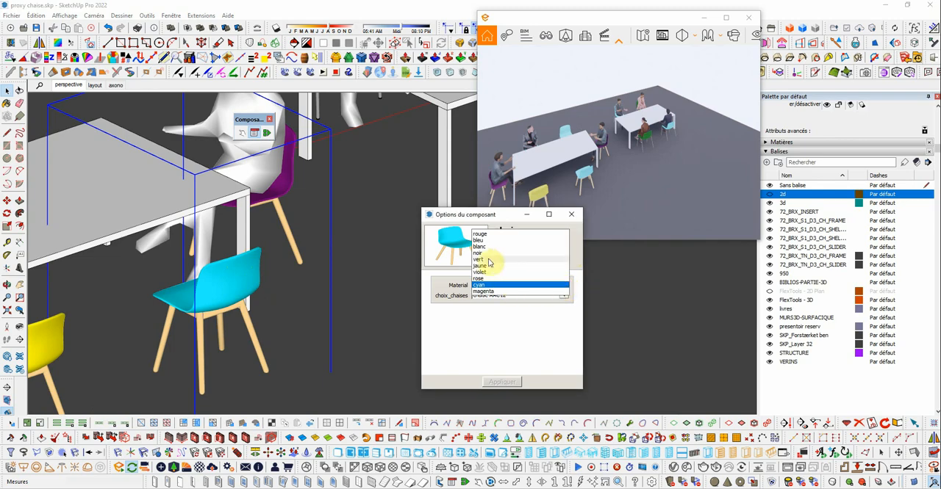
left_click(479, 252)
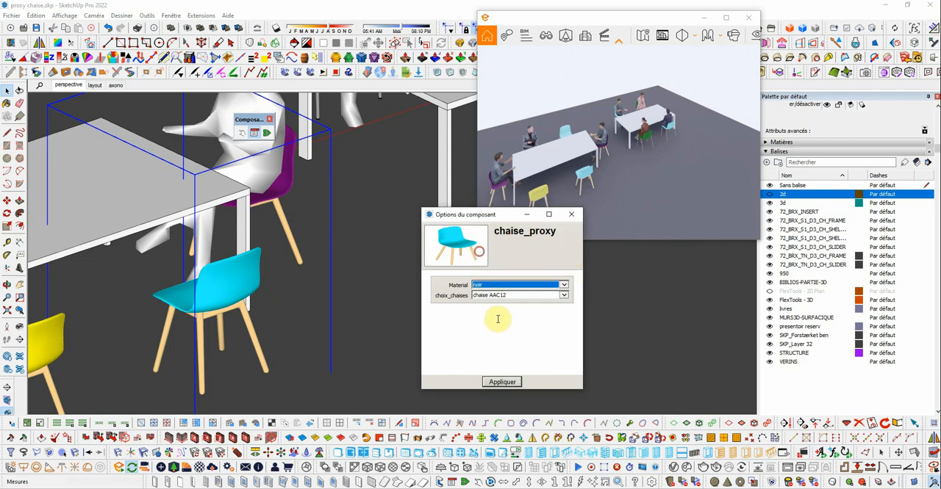
left_click(507, 383)
scroll(319, 255, "down", 3)
scroll(259, 277, "up", 4)
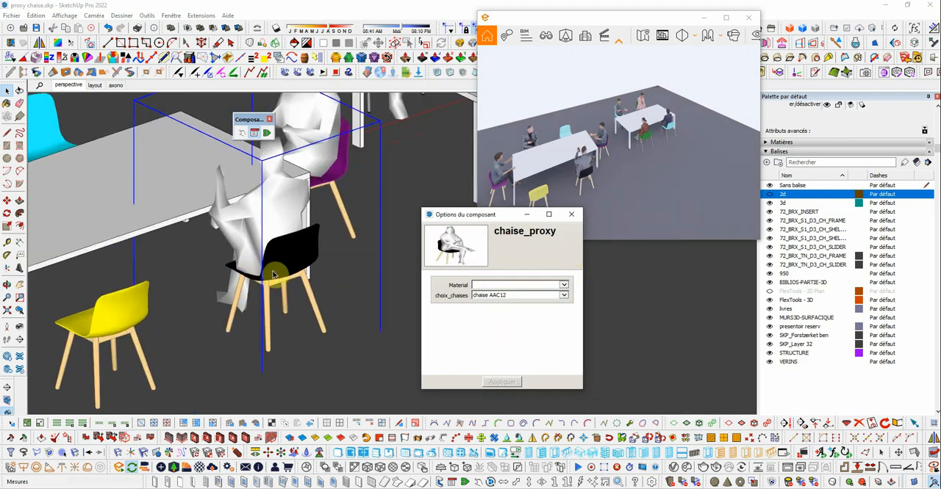
scroll(273, 275, "down", 4)
scroll(208, 285, "up", 4)
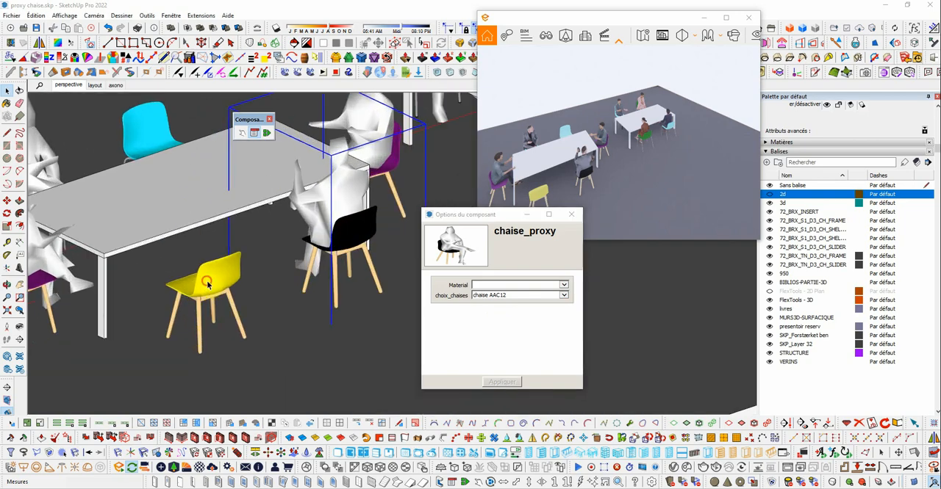
- Switch the empty yellow chair at the near table to the chaise Twin model and apply it
left_click(211, 285)
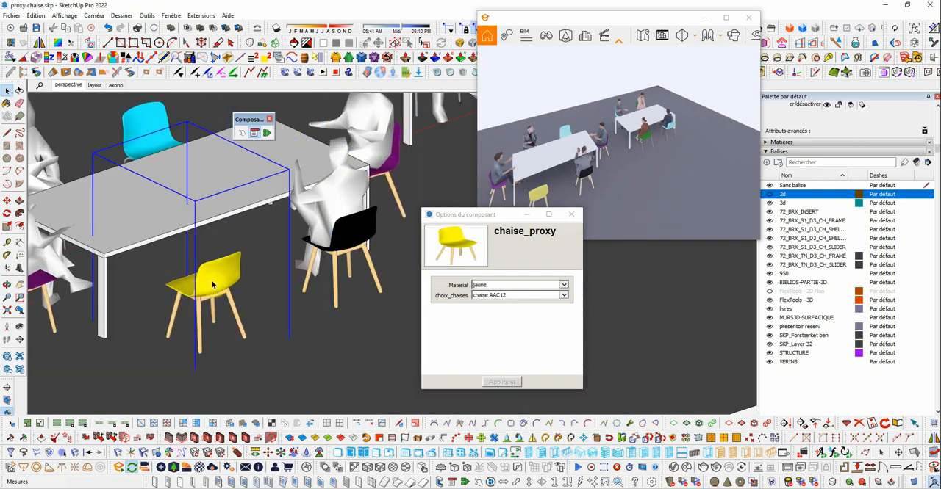
left_click(501, 295)
left_click(494, 283)
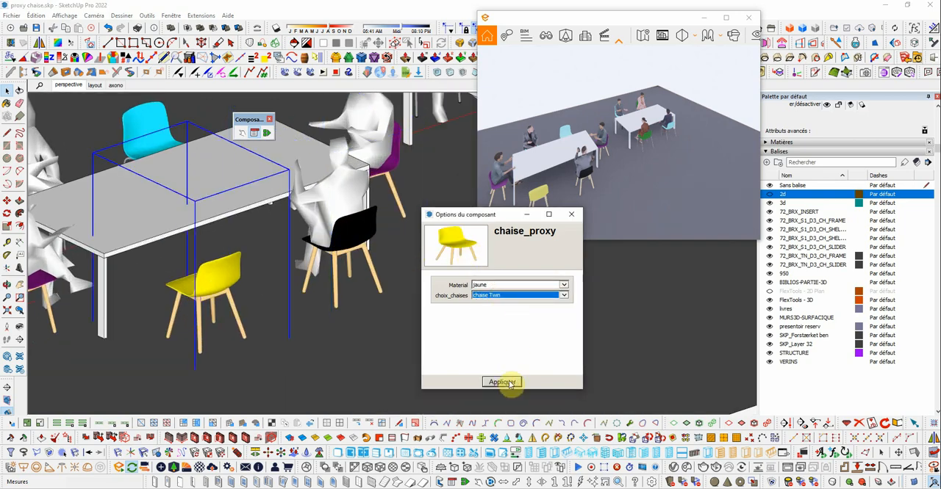
left_click(502, 382)
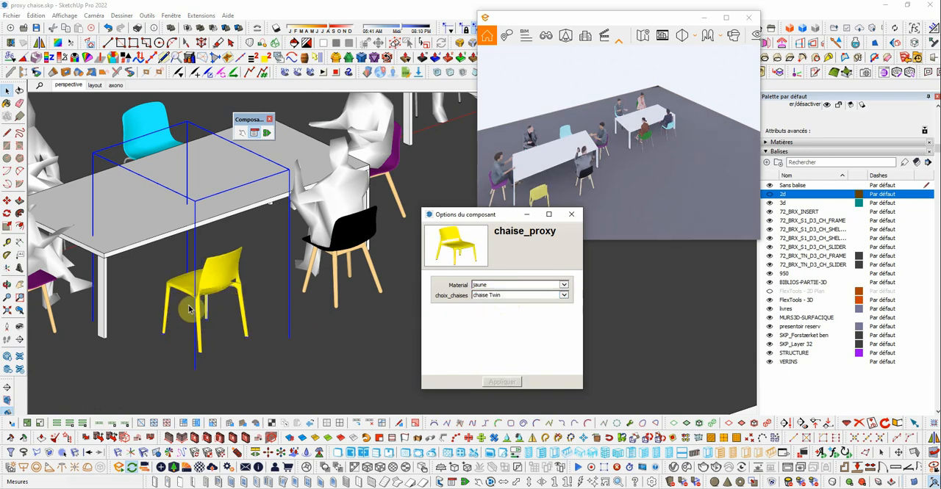
- Set the material of the selected Twin chair to blanc and apply it
left_click(562, 287)
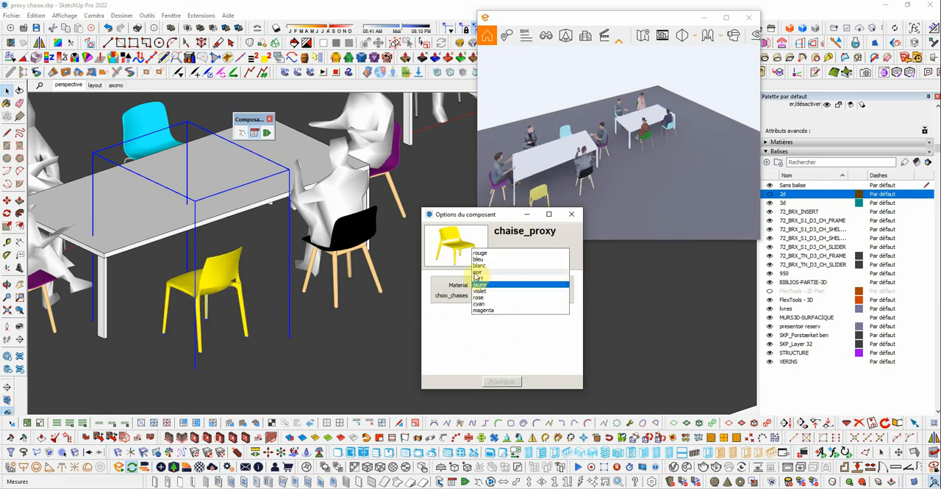
left_click(479, 268)
left_click(502, 383)
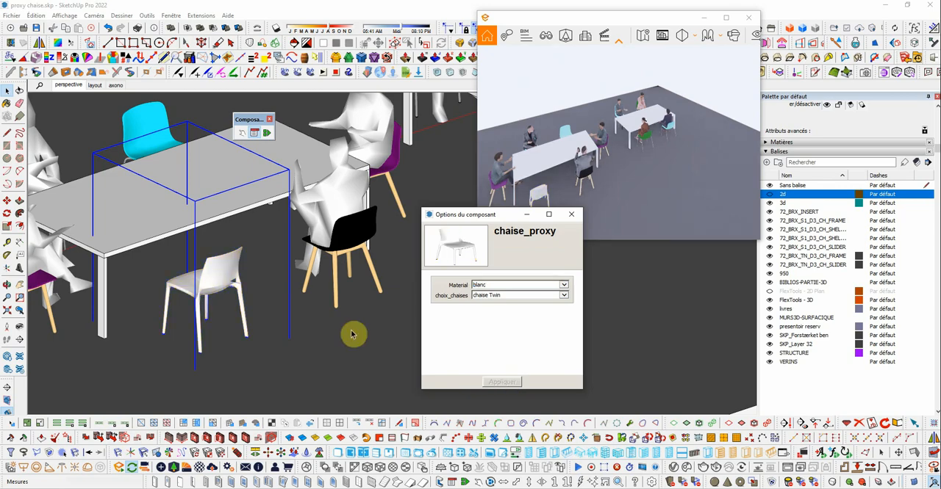
- Set the material of the violet chair at the near table's end next to the white chair to bleu and apply it
middle_click_drag(353, 332, 195, 276)
scroll(176, 270, "up", 3)
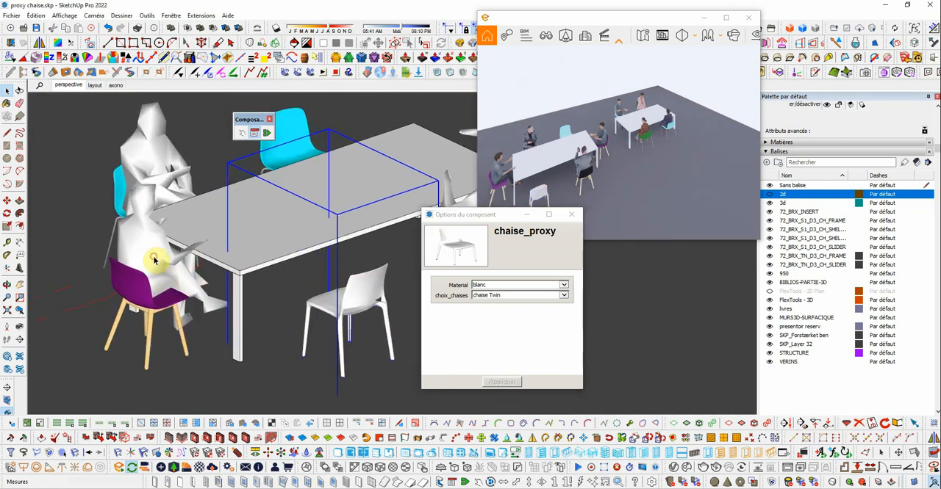
left_click(157, 258)
left_click(499, 286)
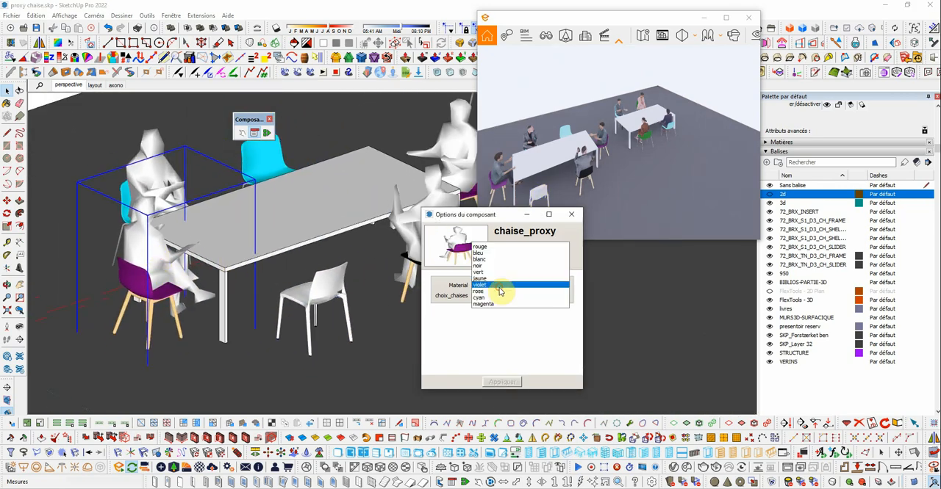
left_click(479, 253)
left_click(502, 382)
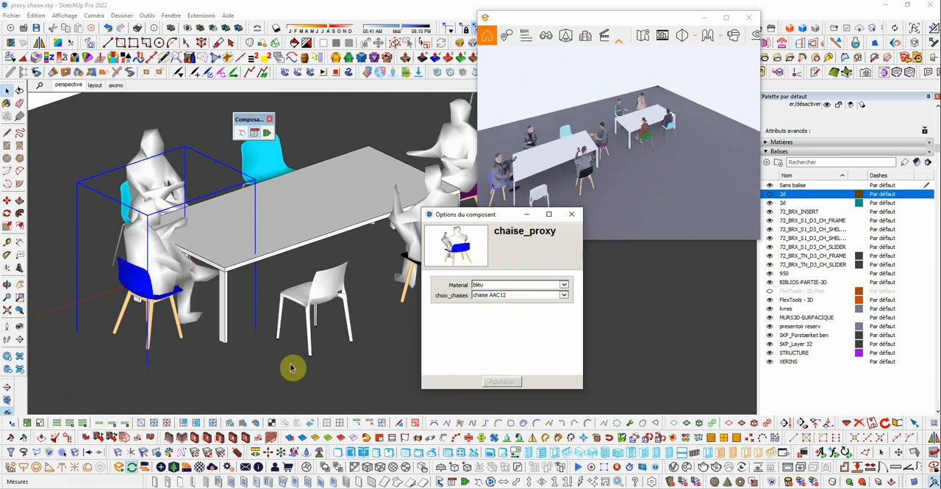
- Redraw the near table's occupied cyan chair and its black chair to swap their seated people
scroll(508, 113, "up", 3)
scroll(513, 118, "up", 1)
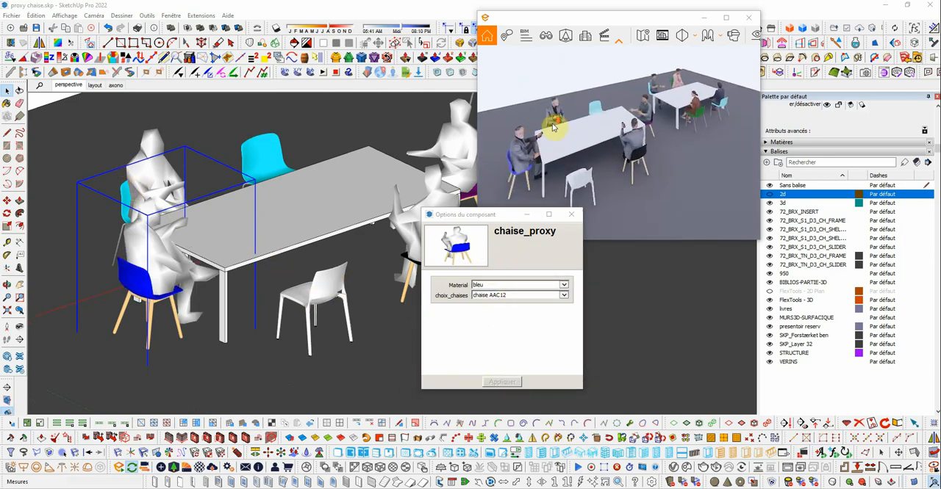
scroll(560, 122, "up", 2)
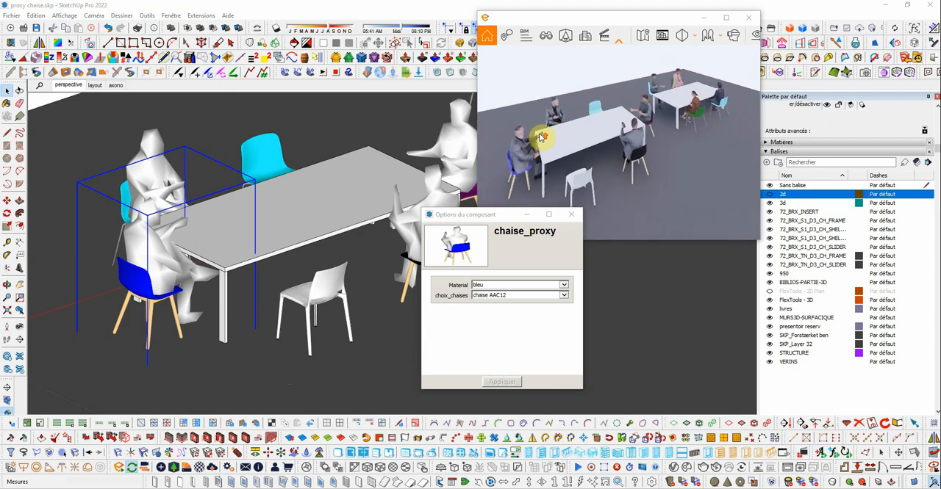
left_click(156, 148)
left_click(153, 157)
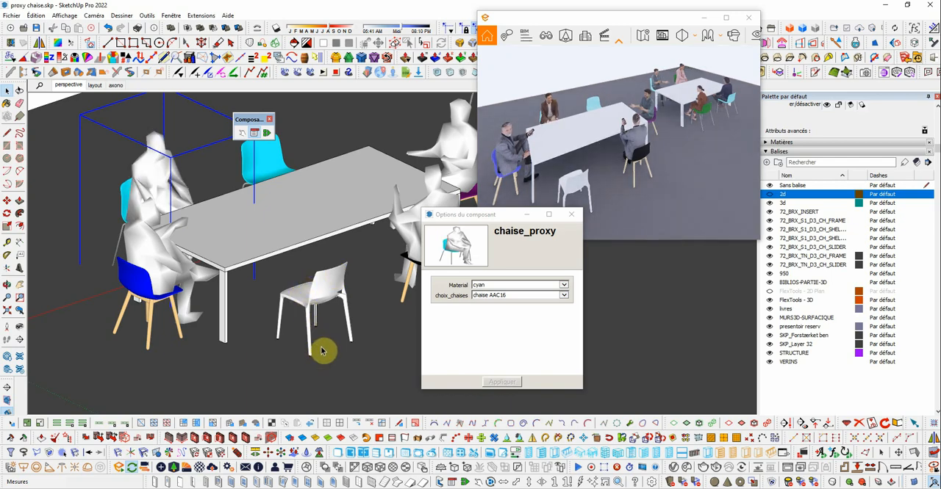
left_click(436, 185)
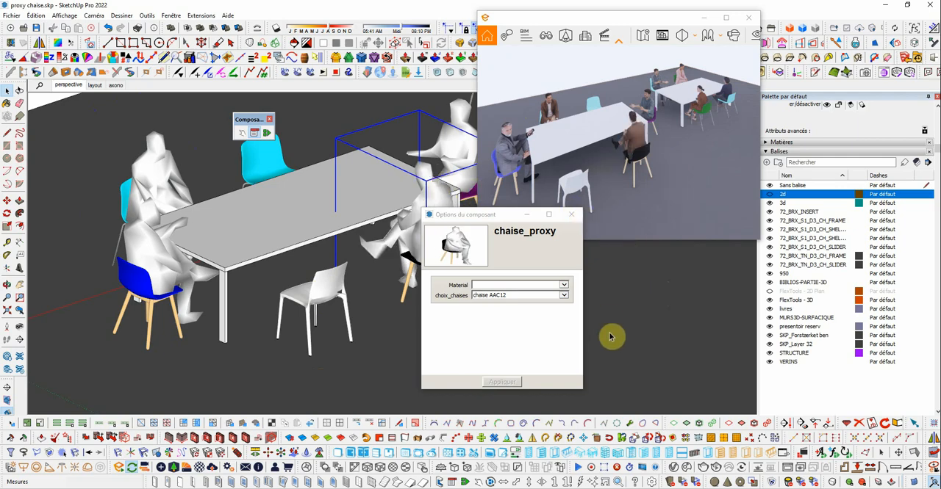
- Set the material of the near table's black chair to rouge and apply it
left_click(564, 286)
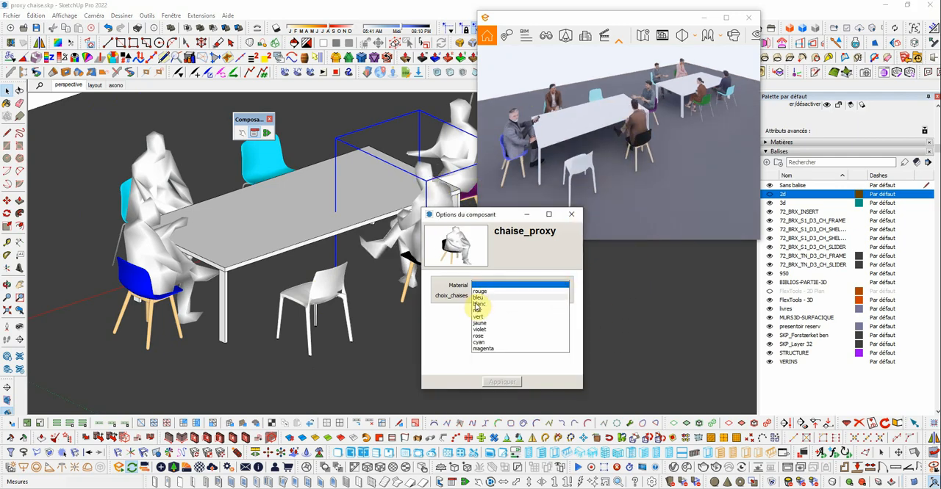
left_click(479, 292)
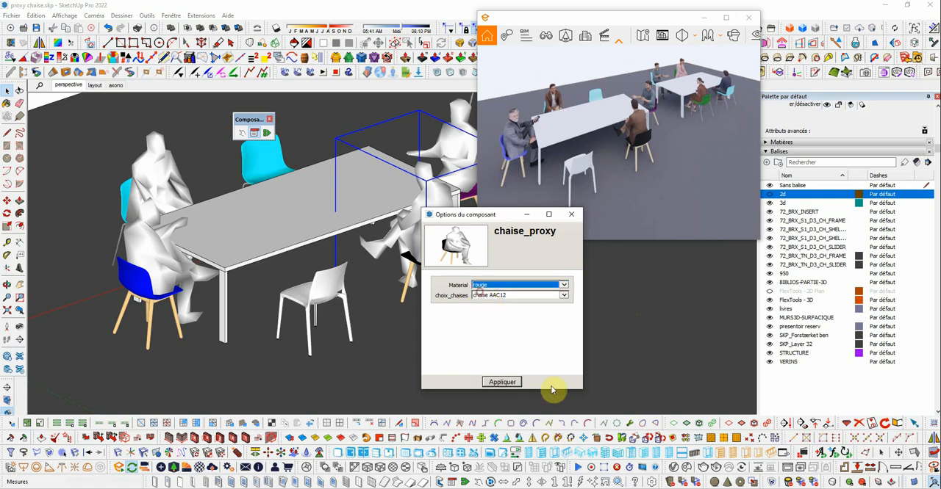
left_click(513, 383)
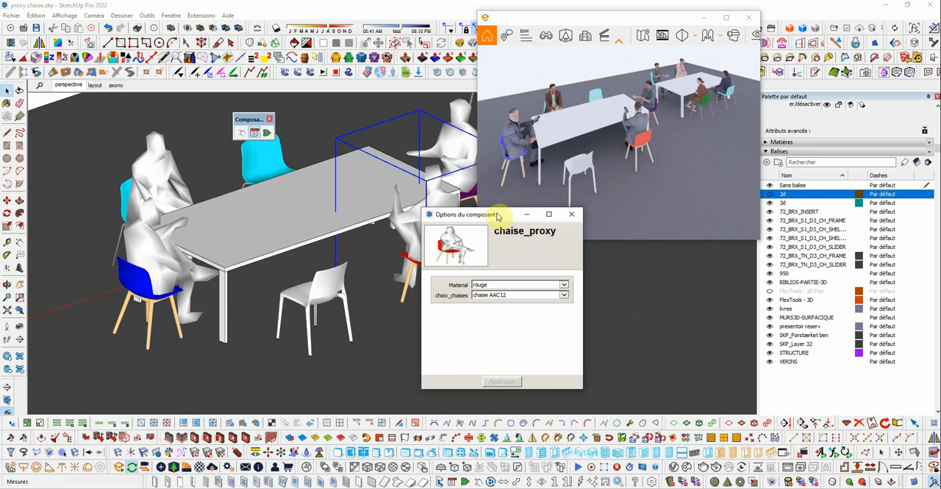
- Move the component options window clear of the red chair and switch the chair's model to chaise AAC16
left_click_drag(497, 215, 552, 198)
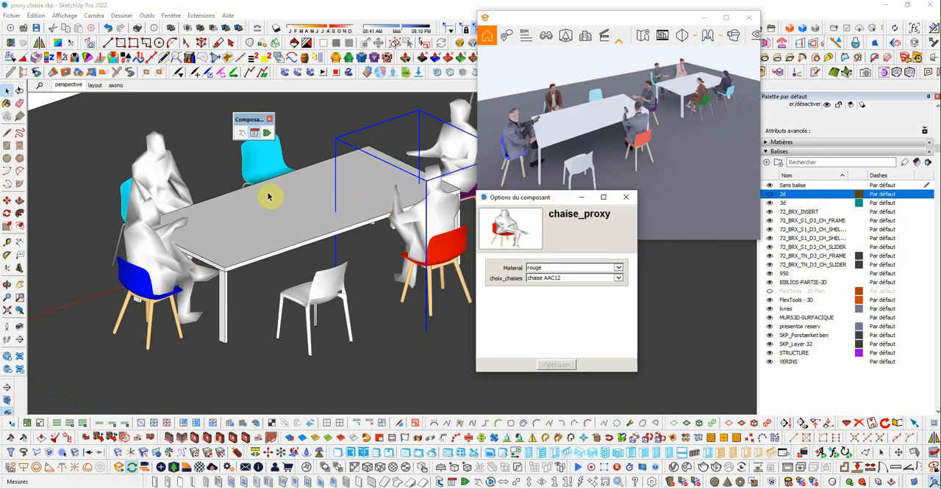
scroll(242, 213, "down", 3)
scroll(315, 176, "up", 1)
scroll(444, 147, "up", 2)
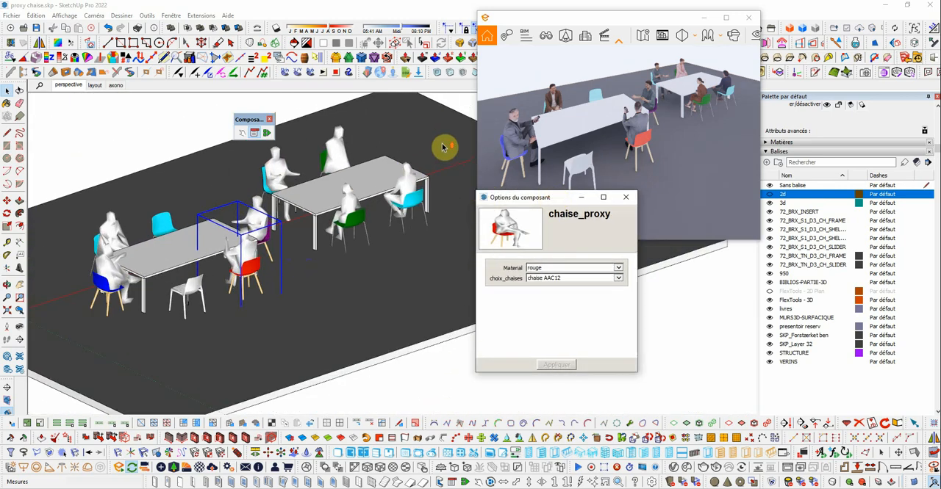
scroll(443, 146, "up", 2)
scroll(405, 155, "down", 2)
middle_click_drag(343, 180, 283, 192)
scroll(247, 243, "up", 2)
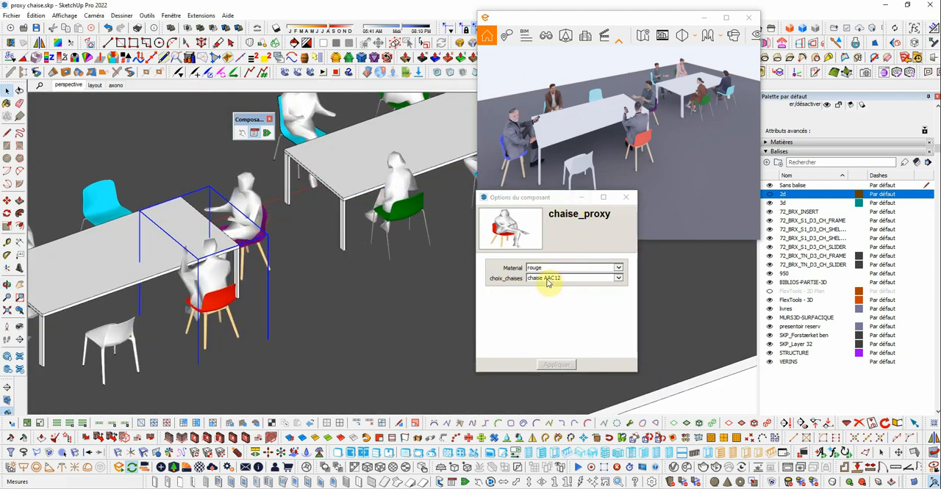
left_click(619, 278)
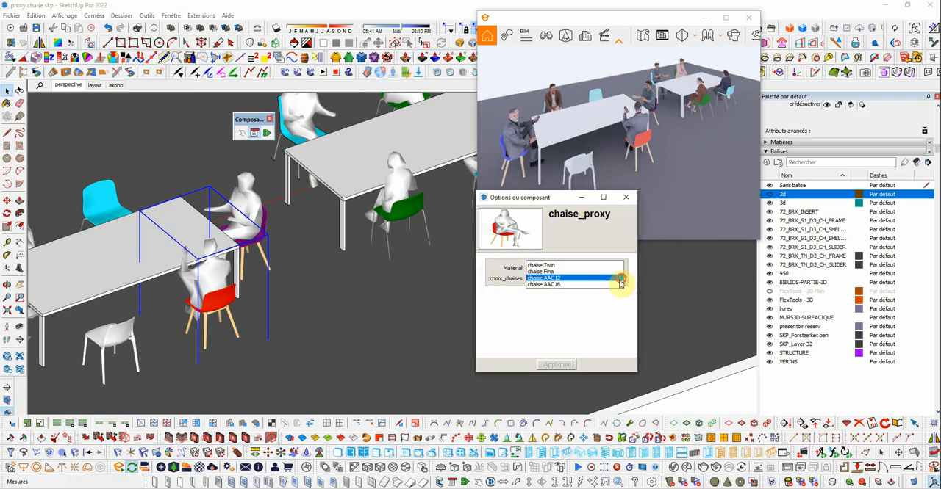
left_click(547, 286)
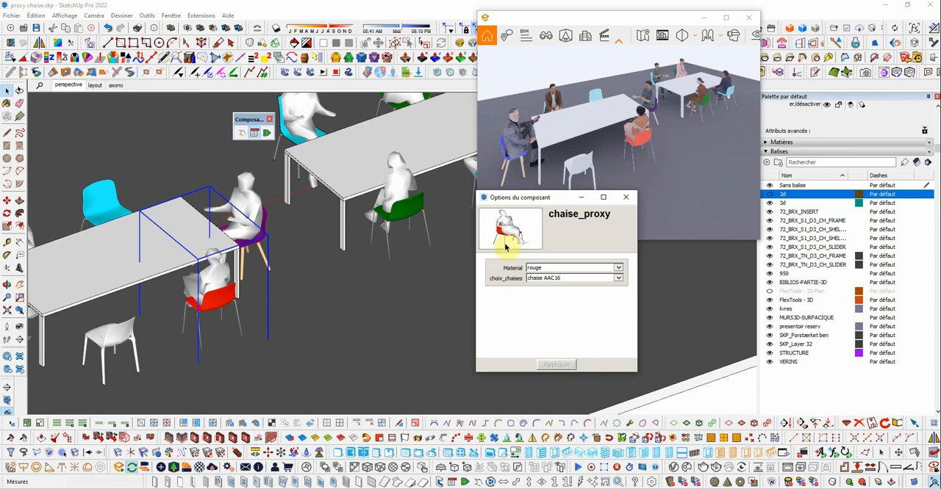
- View the red chair up close in the live render, and set its material to vert
scroll(650, 116, "up", 3)
scroll(641, 120, "down", 3)
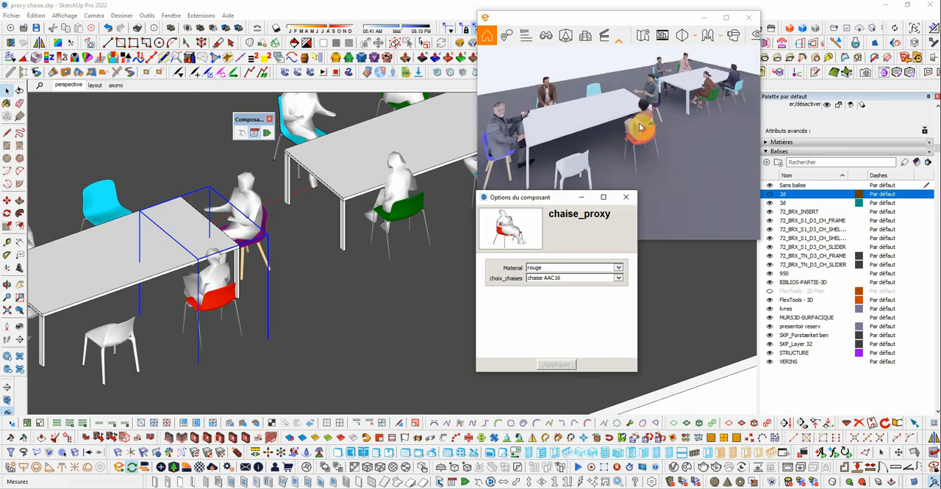
scroll(645, 133, "up", 3)
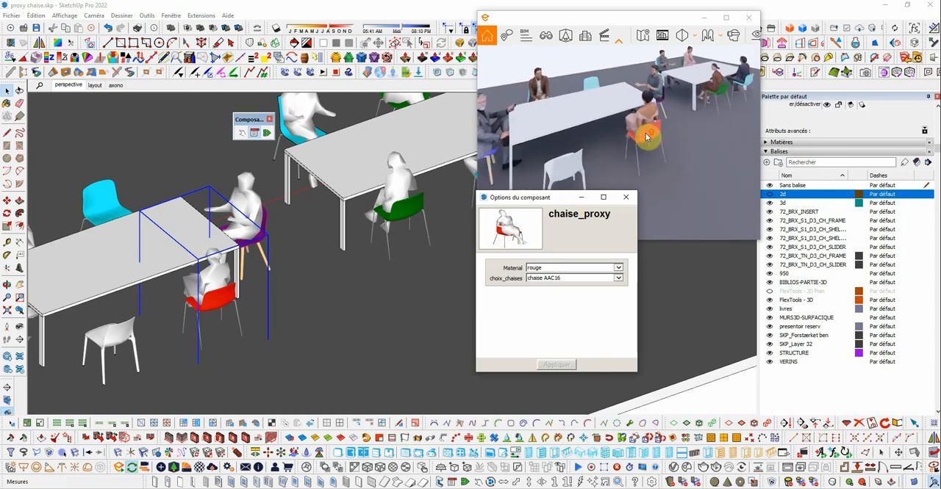
left_click(619, 269)
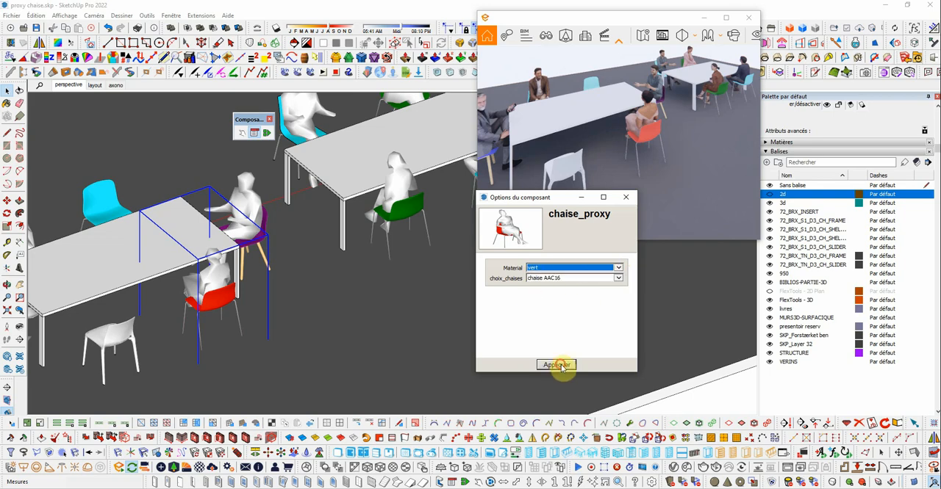
left_click(559, 365)
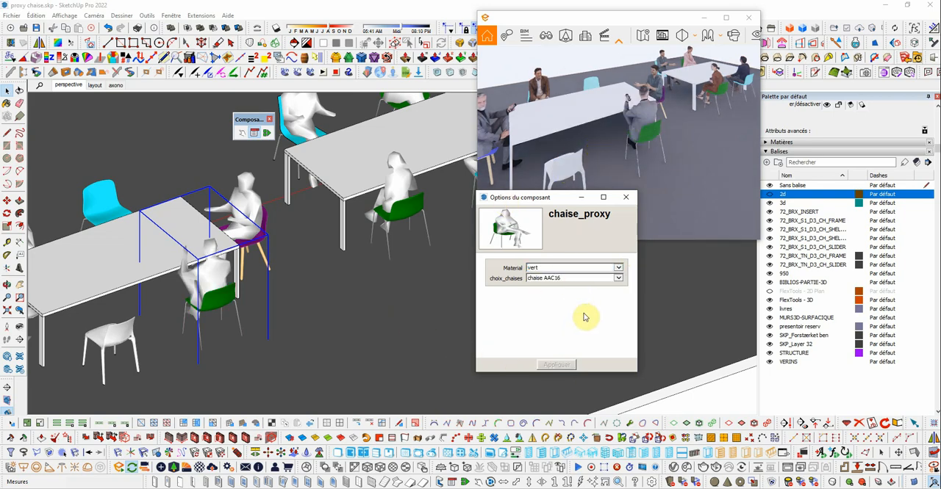
- Change the selected AAC16 chair's material to rose and apply it
left_click(618, 270)
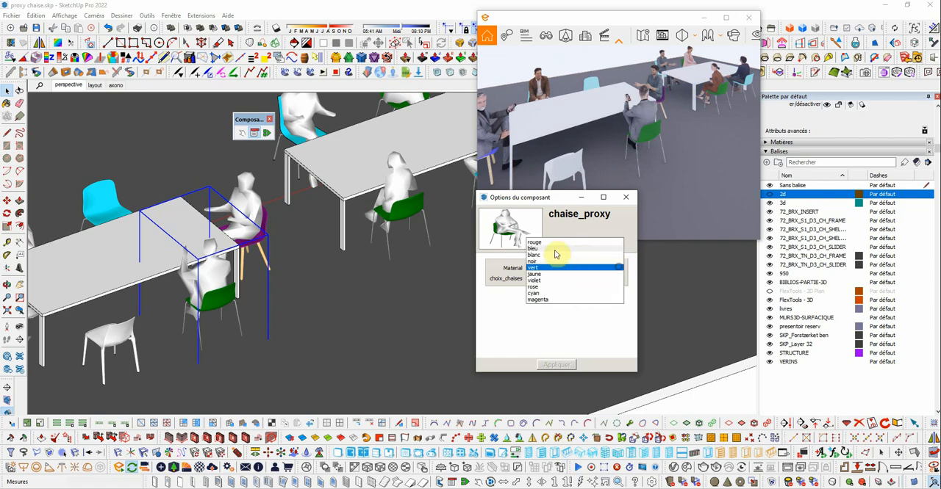
left_click(536, 294)
left_click(559, 366)
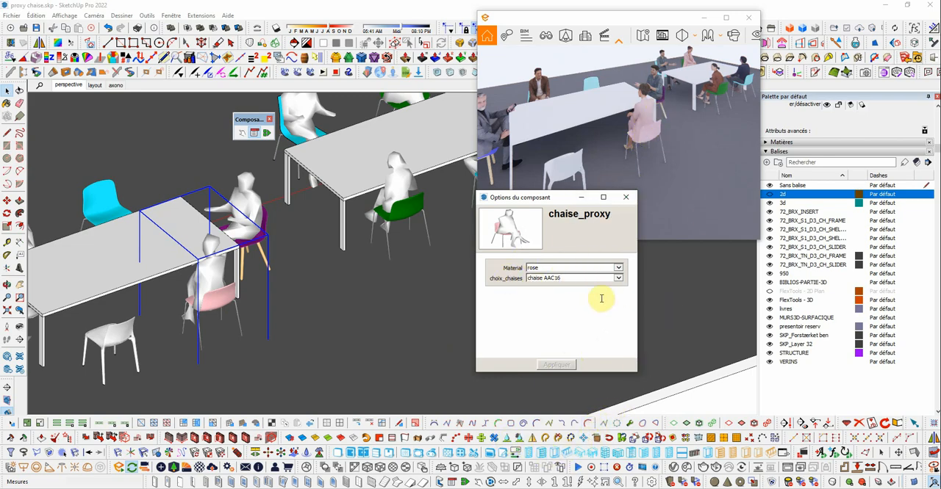
- Set the selected AAC16 chair's material to cyan, apply it, and check the tables in the live render
left_click(620, 269)
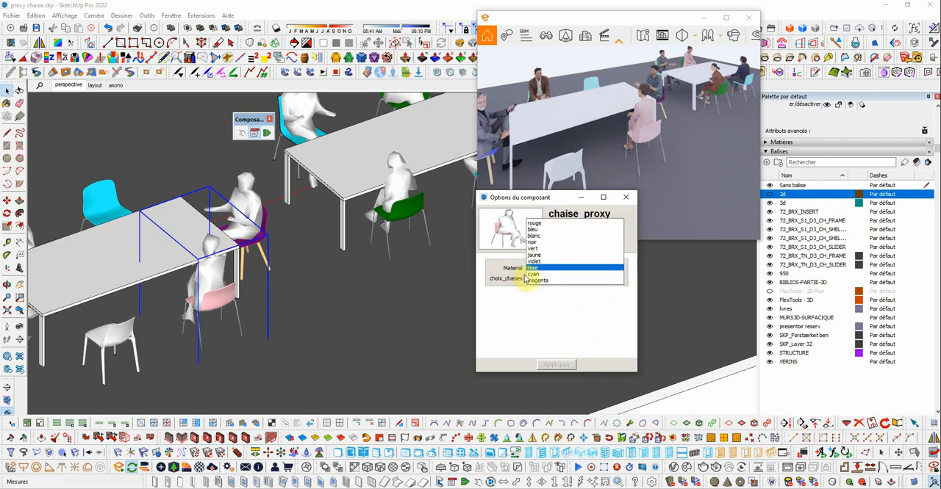
left_click(532, 278)
left_click(556, 364)
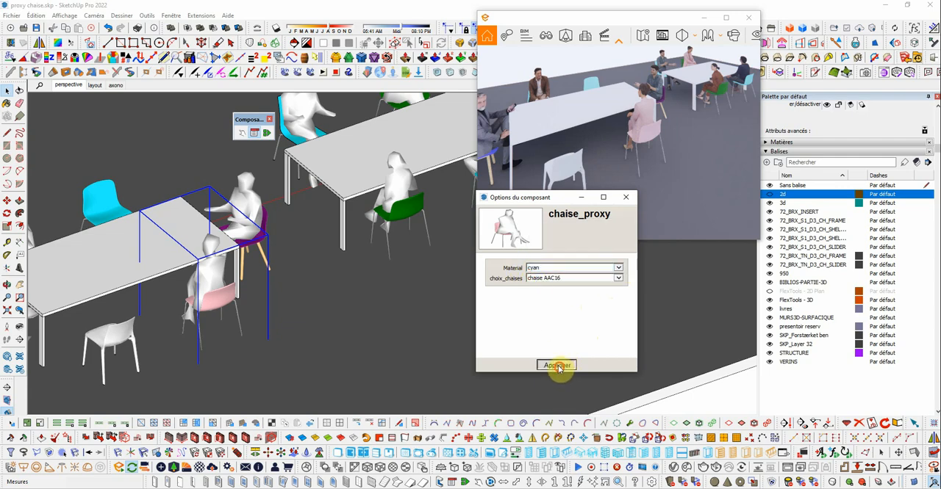
mouse_move(685, 133)
left_mouse_down()
mouse_move(677, 126)
mouse_move(610, 142)
left_mouse_up()
scroll(644, 112, "down", 1)
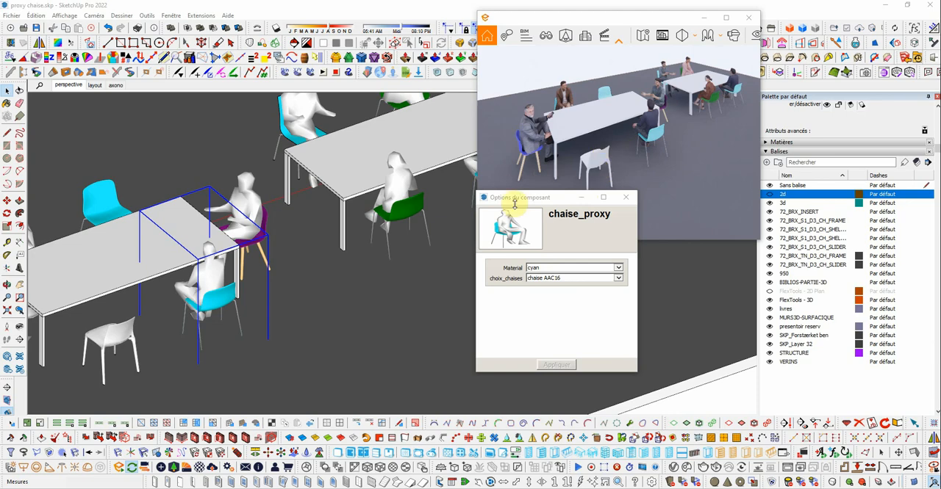
- Redraw the near table's empty white chair and empty far-side cyan chair to seat a person on each
left_click(127, 331)
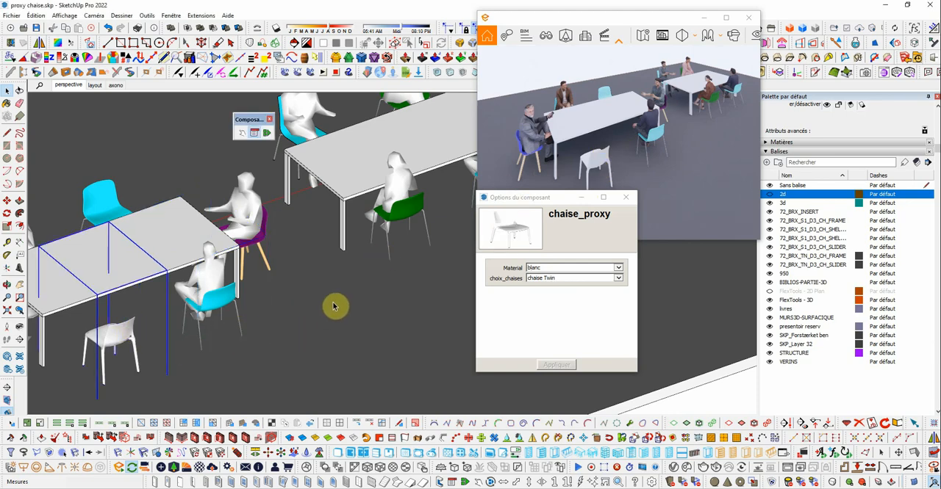
scroll(349, 280, "down", 1)
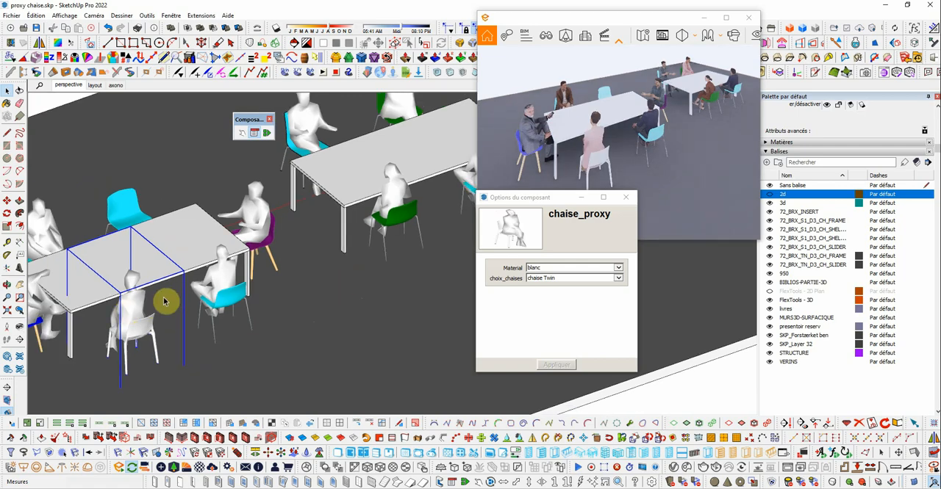
left_click(131, 199)
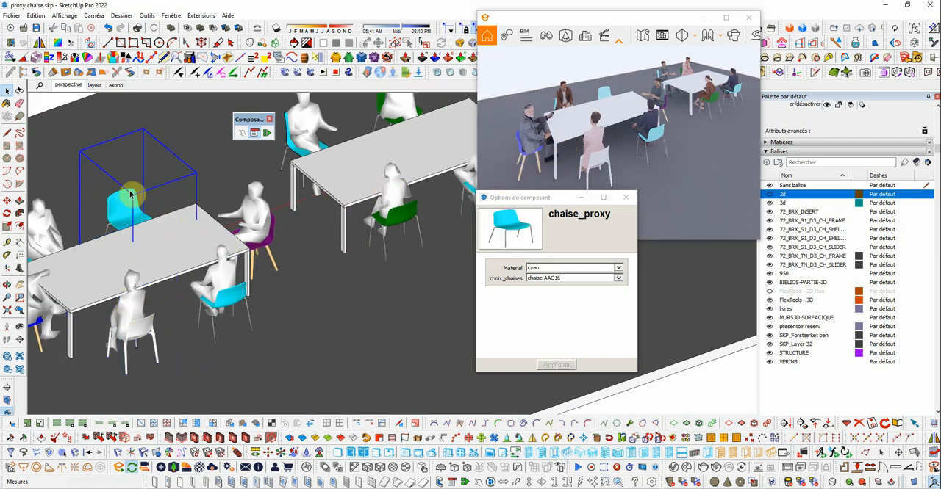
scroll(214, 226, "down", 2)
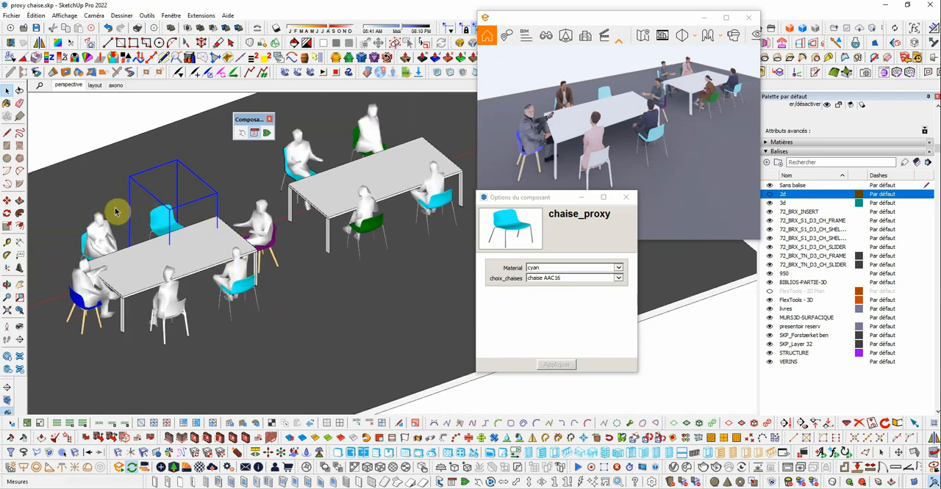
scroll(115, 213, "up", 2)
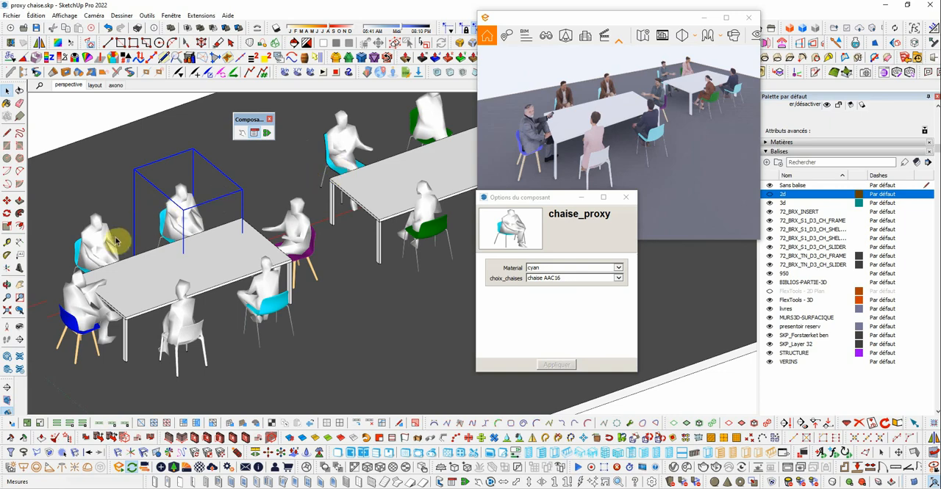
- Redraw the cyan chair beside the blue one until a different person is seated, and select the blue chair
left_click(99, 233)
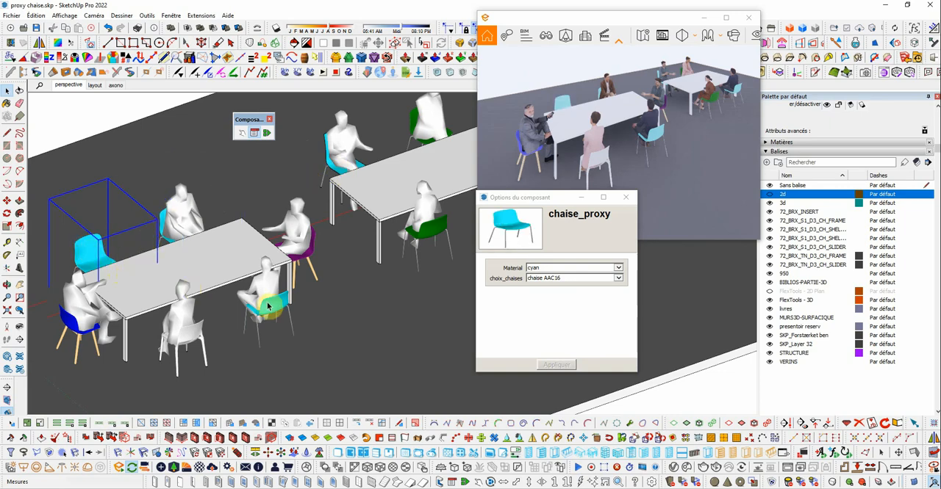
key("ctrl+z")
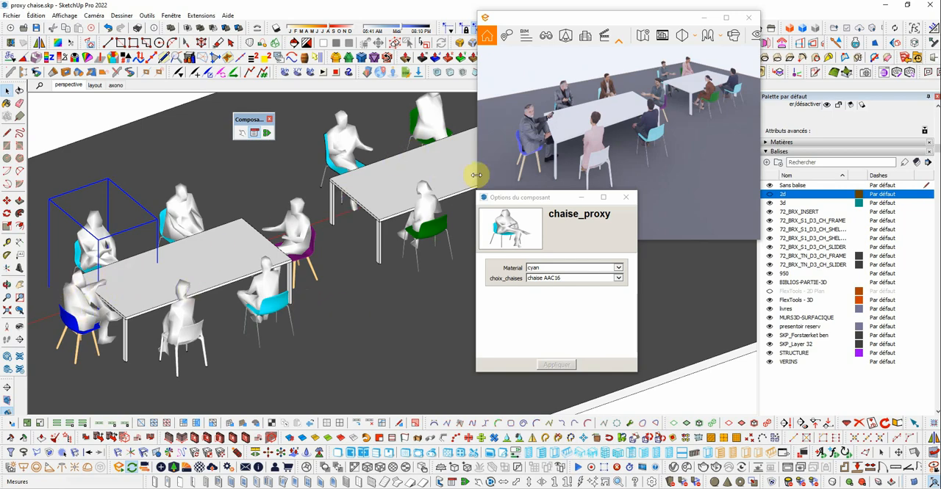
left_click(79, 294)
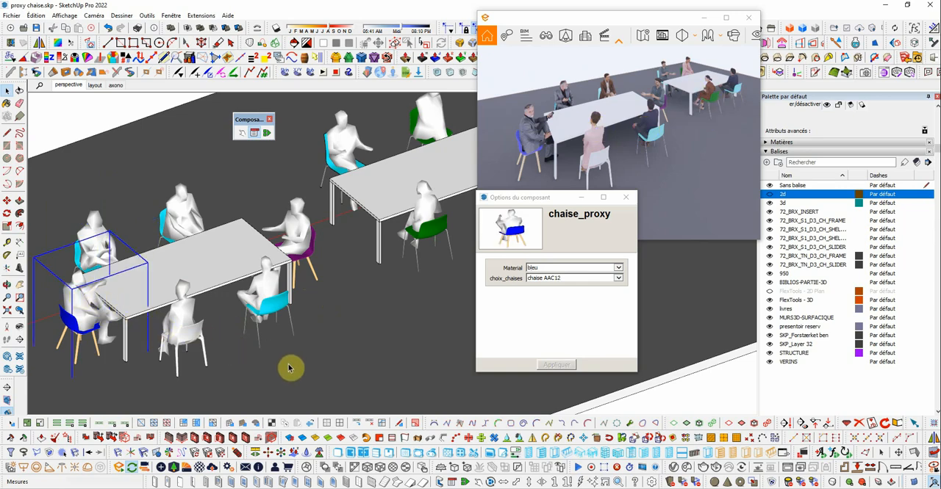